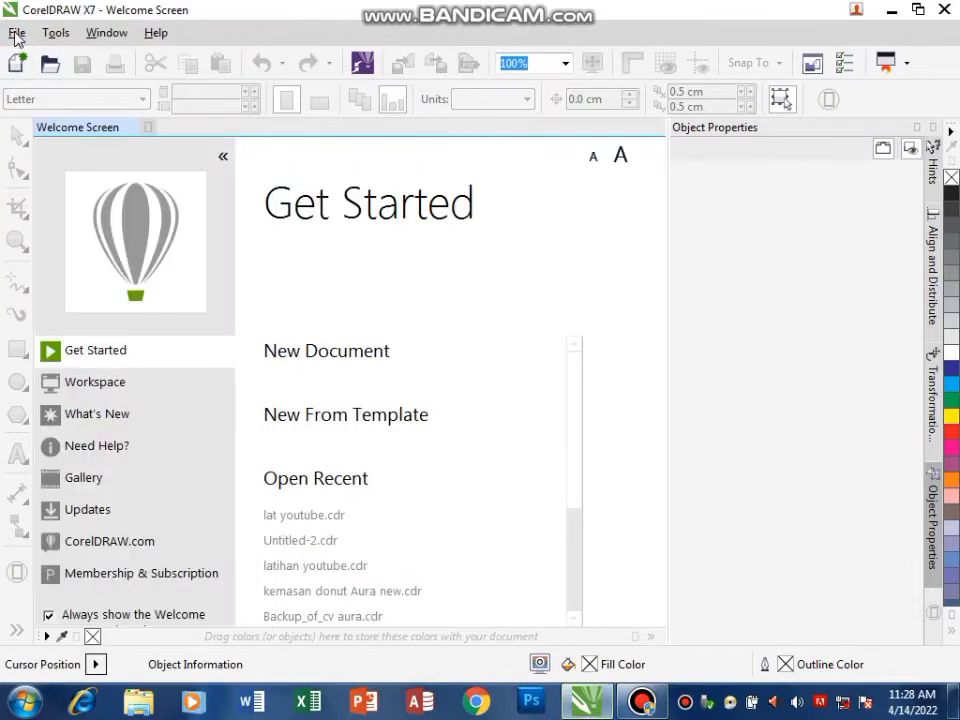
Create a new A4 landscape document named latihan.
left_click(15, 34)
left_click(70, 16)
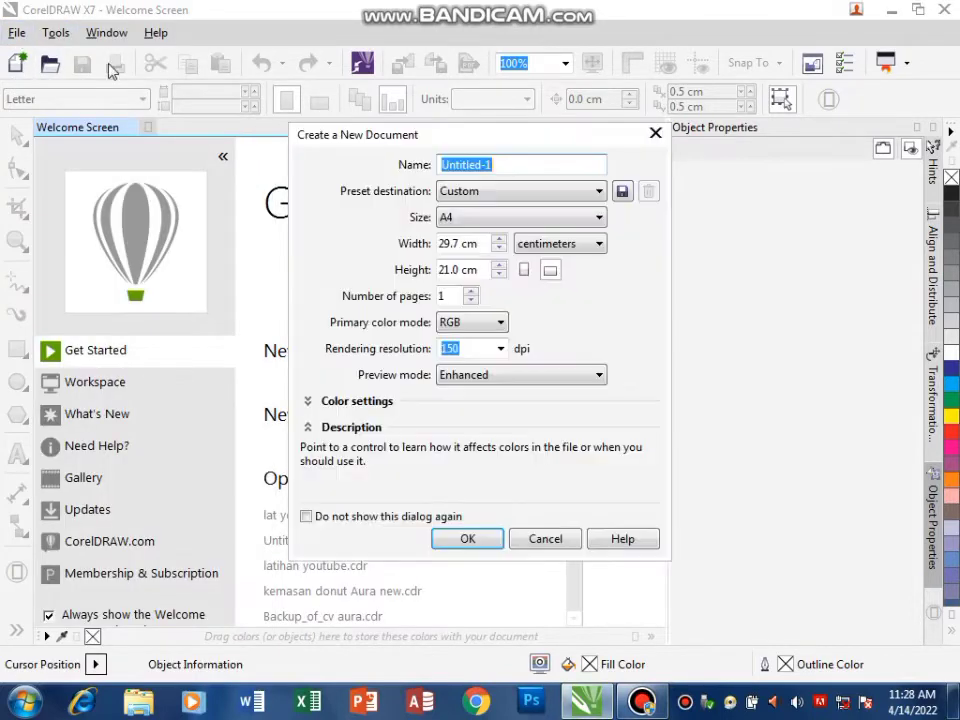
key("BackSpace")
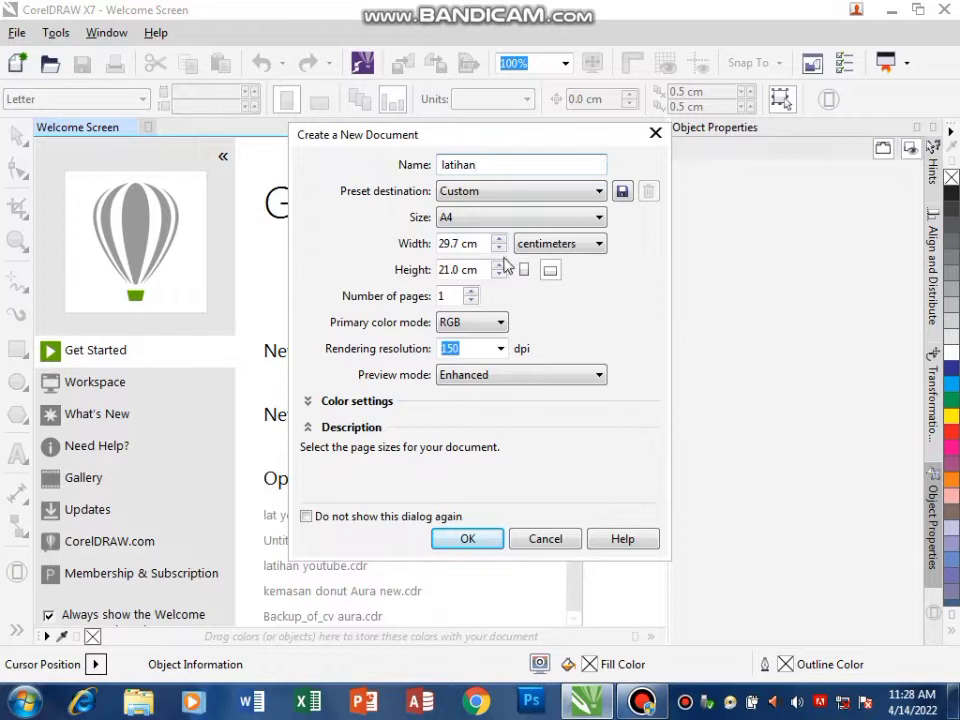
left_click(484, 551)
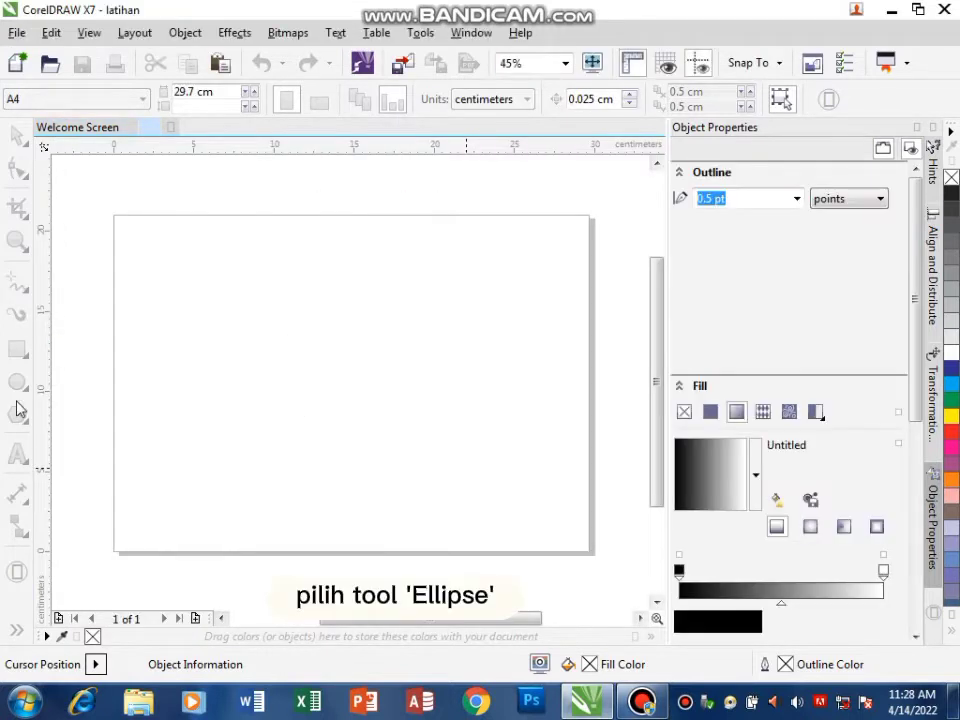
Draw an unfilled circle about 15.5 cm in diameter, centered on the page.
left_click(16, 386)
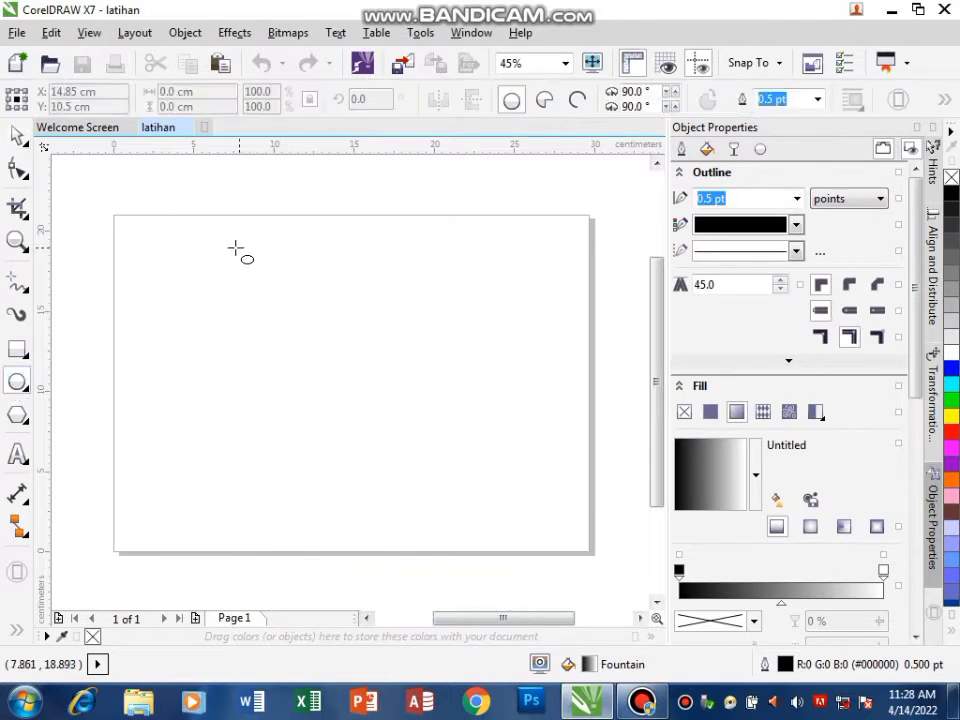
left_click_drag(235, 248, 436, 499)
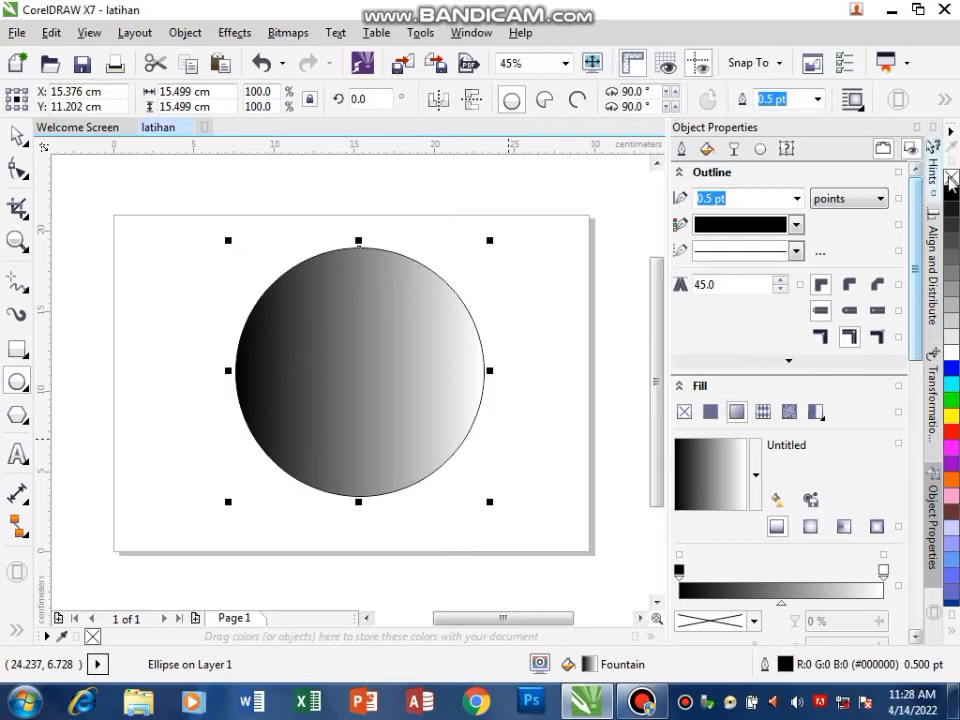
left_click(950, 178)
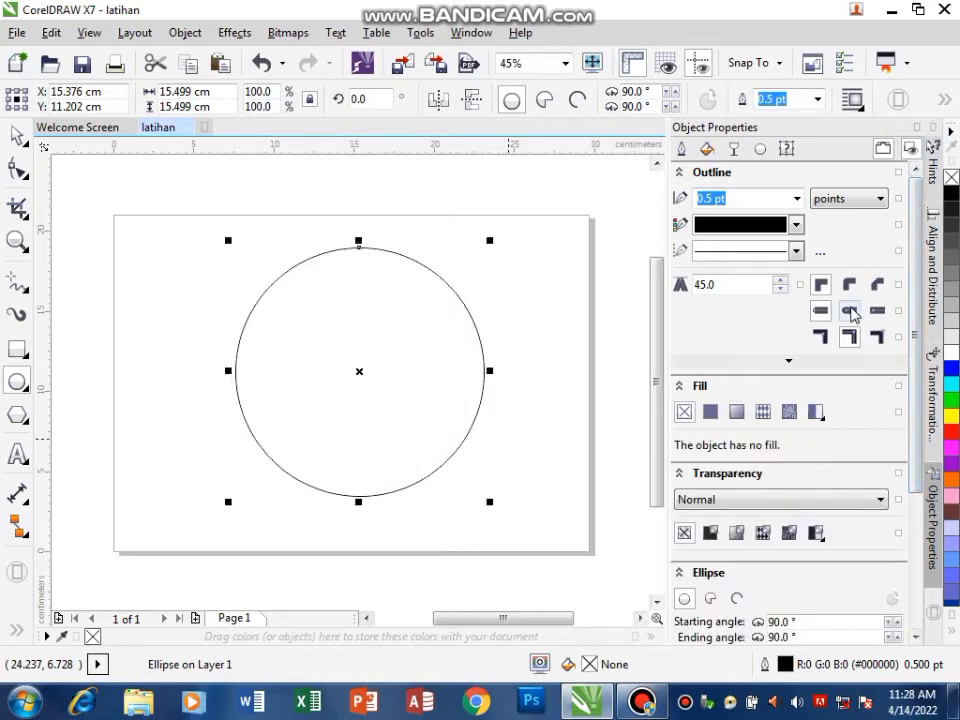
key("p")
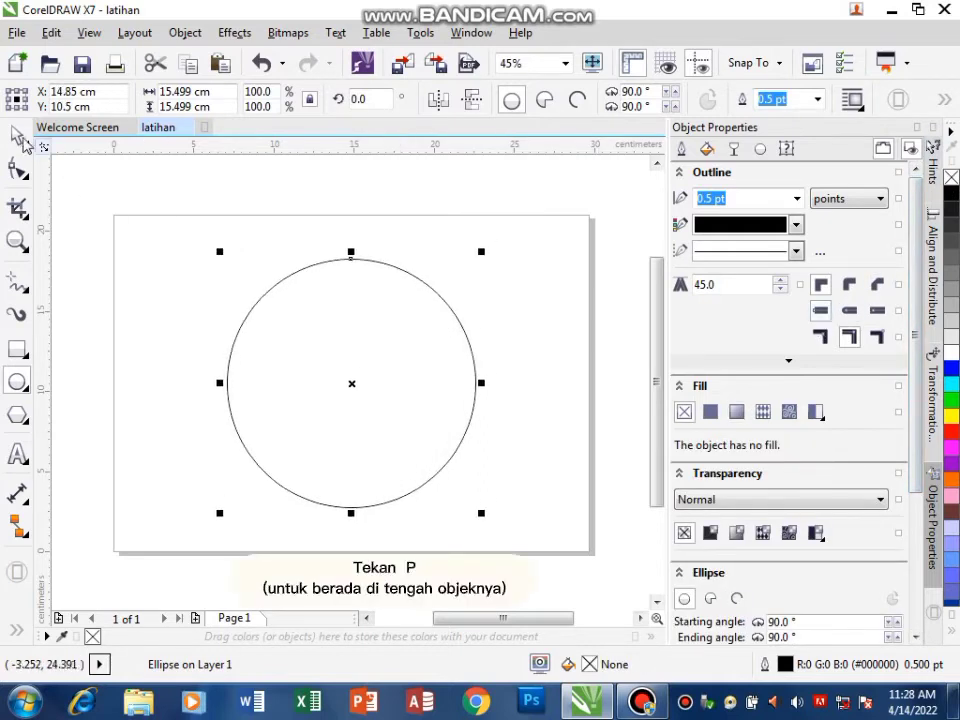
Add a copy of the circle rotated about 15° clockwise around the circle's bottom point.
key("ctrl+c")
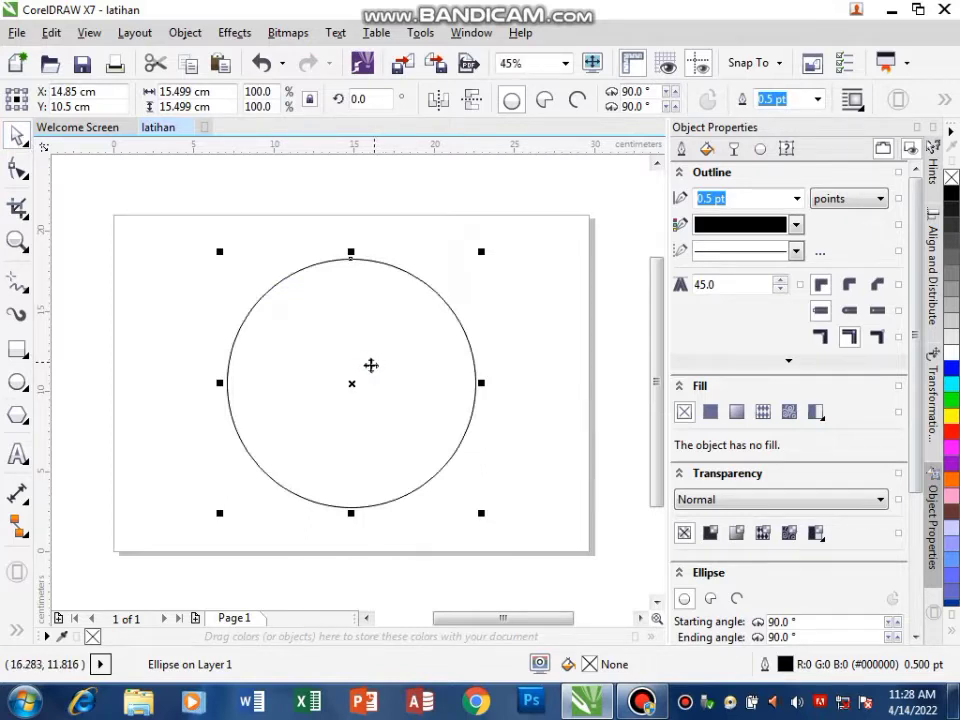
left_click(352, 383)
left_click_drag(352, 397, 352, 508)
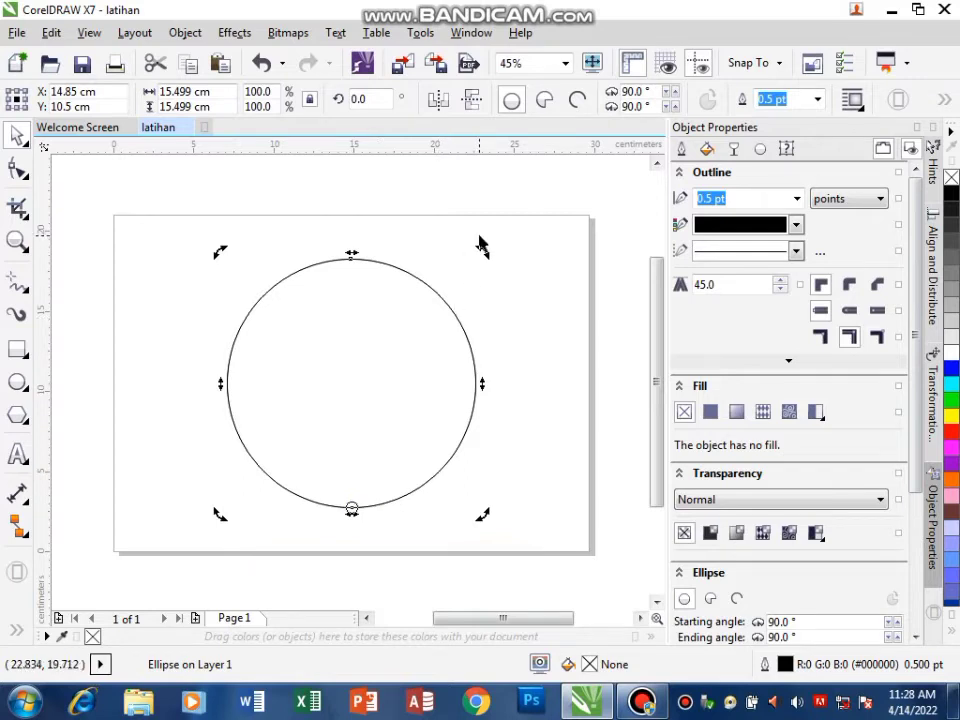
left_click_drag(484, 251, 540, 303)
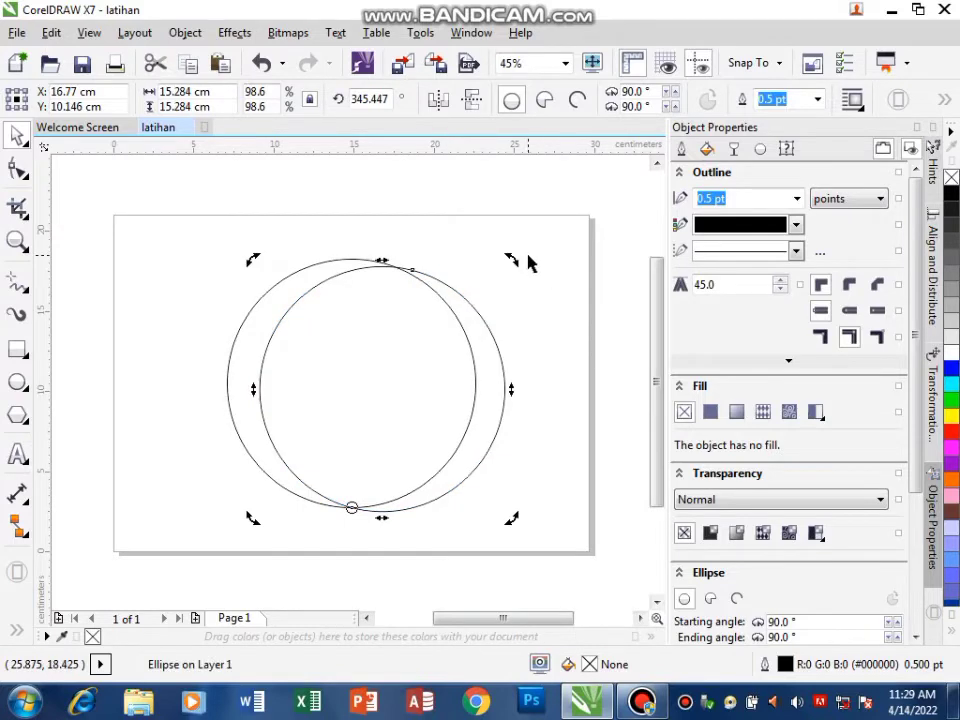
Trim the original circle with the rotated copy and delete the copy to leave a crescent.
left_click(450, 326)
left_click(311, 347)
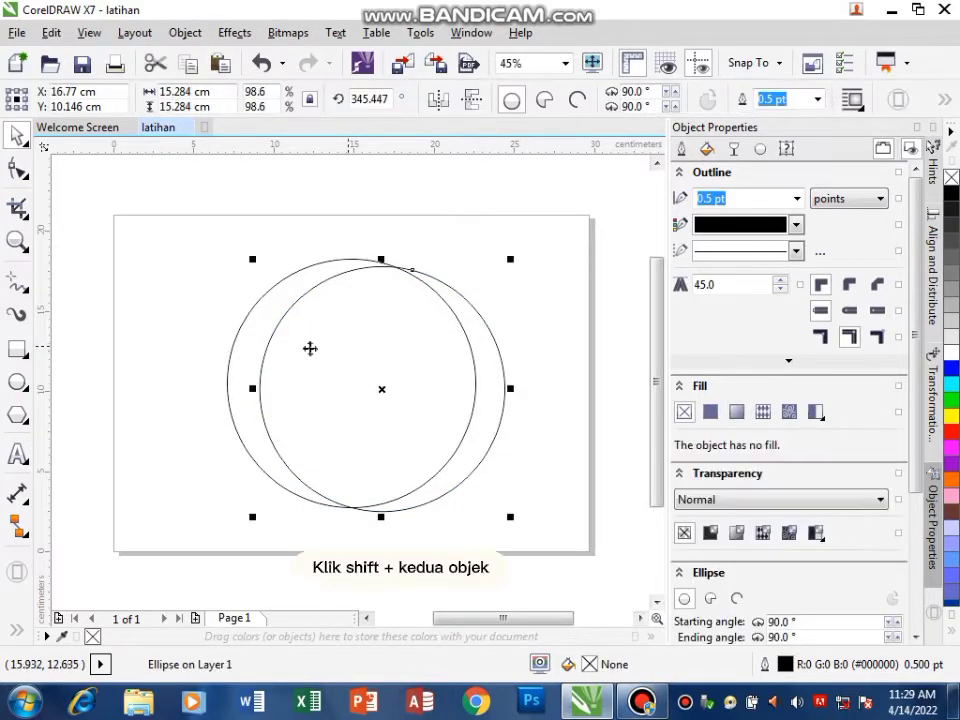
left_click(246, 354, "shift")
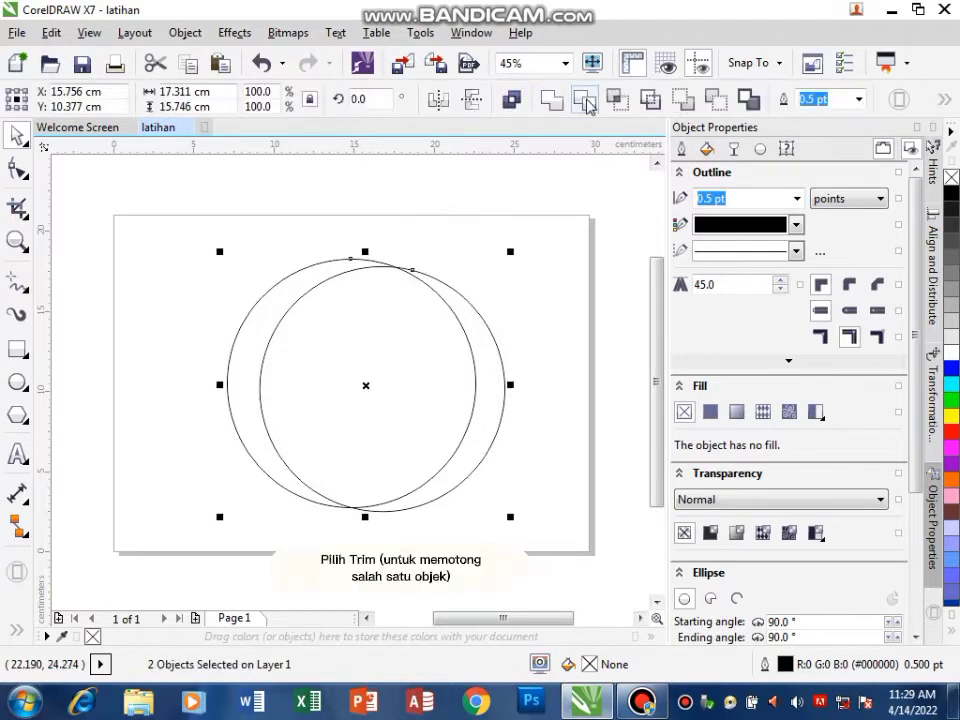
left_click(440, 97)
left_click(449, 317)
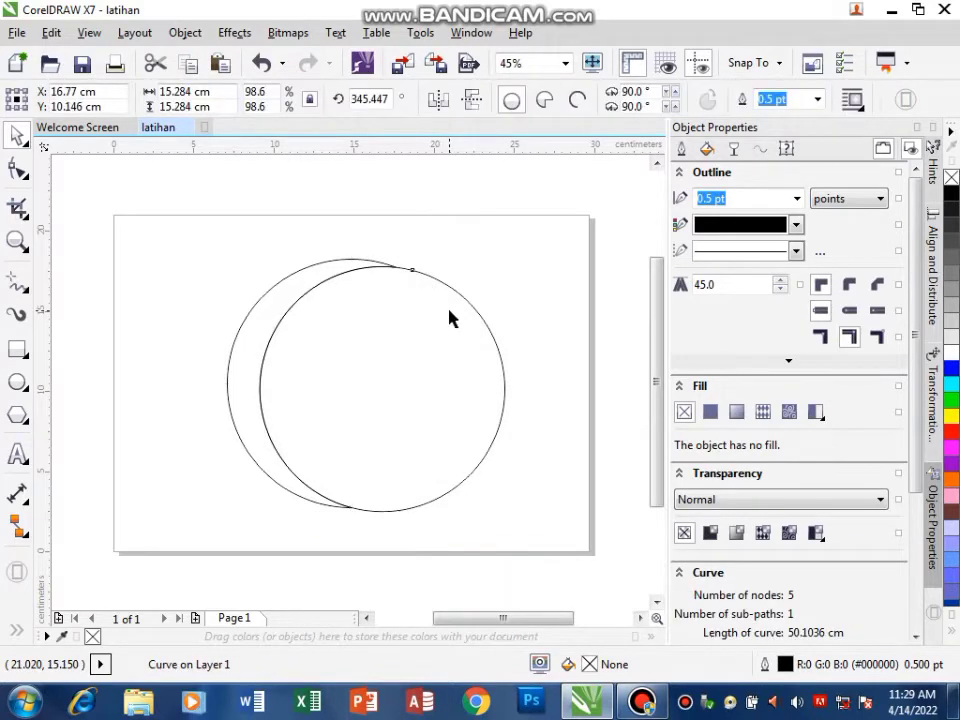
key("Delete")
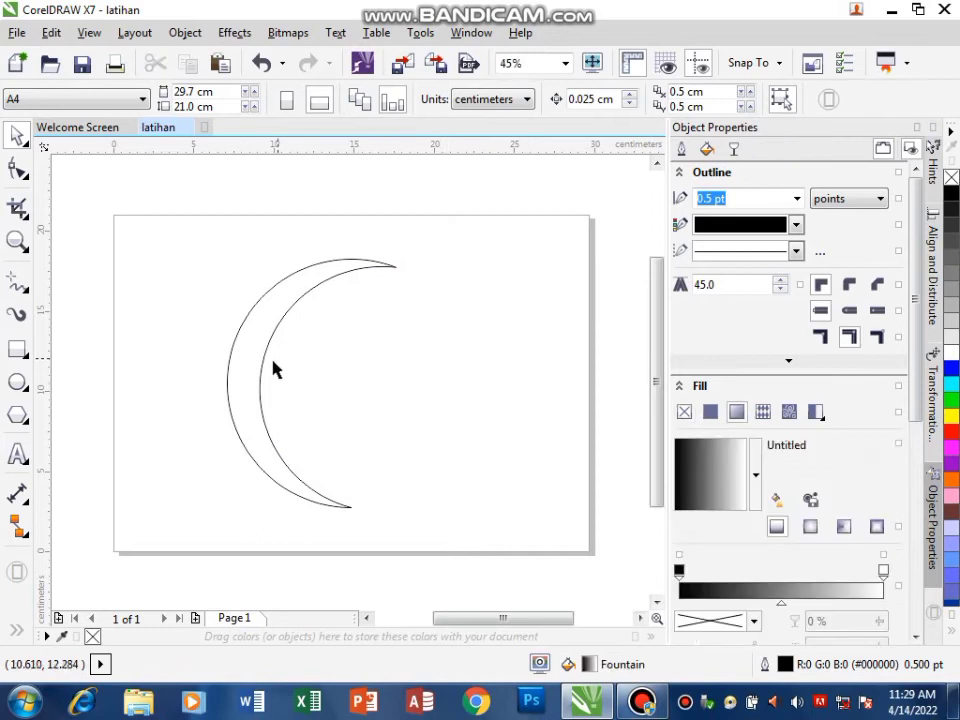
Fill the crescent with black and move it about 3 cm to the left on the page.
left_click(240, 375)
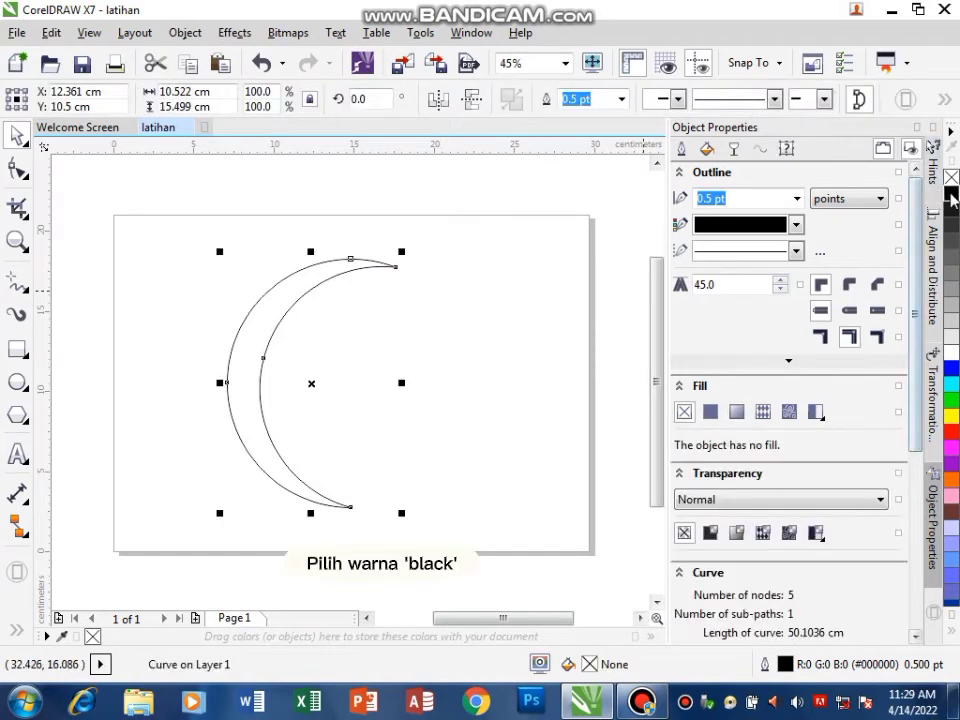
left_click_drag(240, 360, 193, 361)
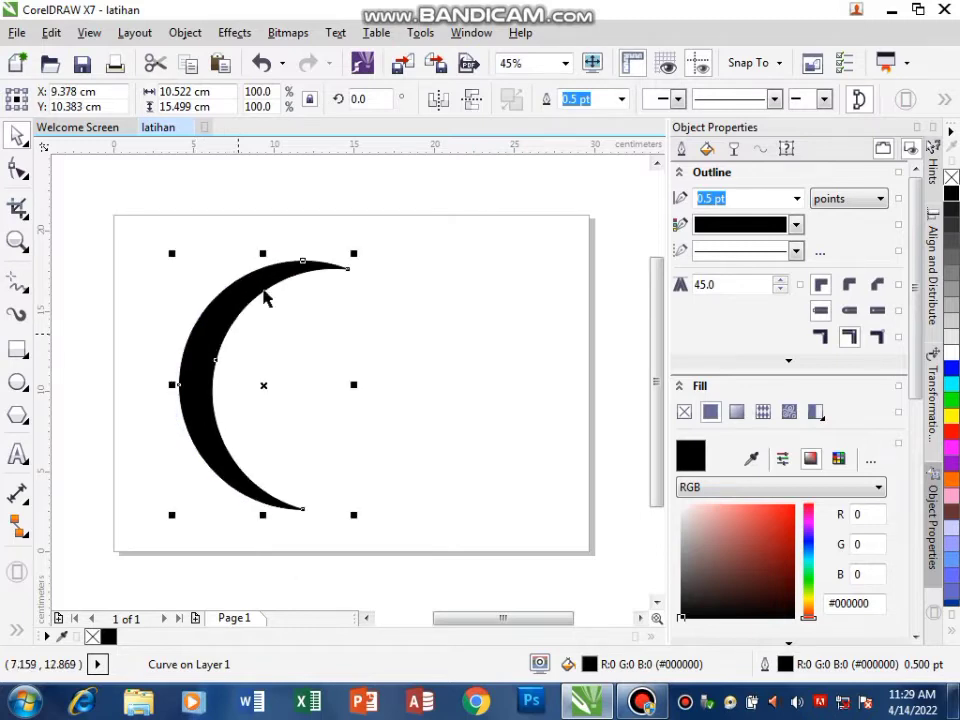
left_click(109, 246)
left_click_drag(124, 238, 405, 534)
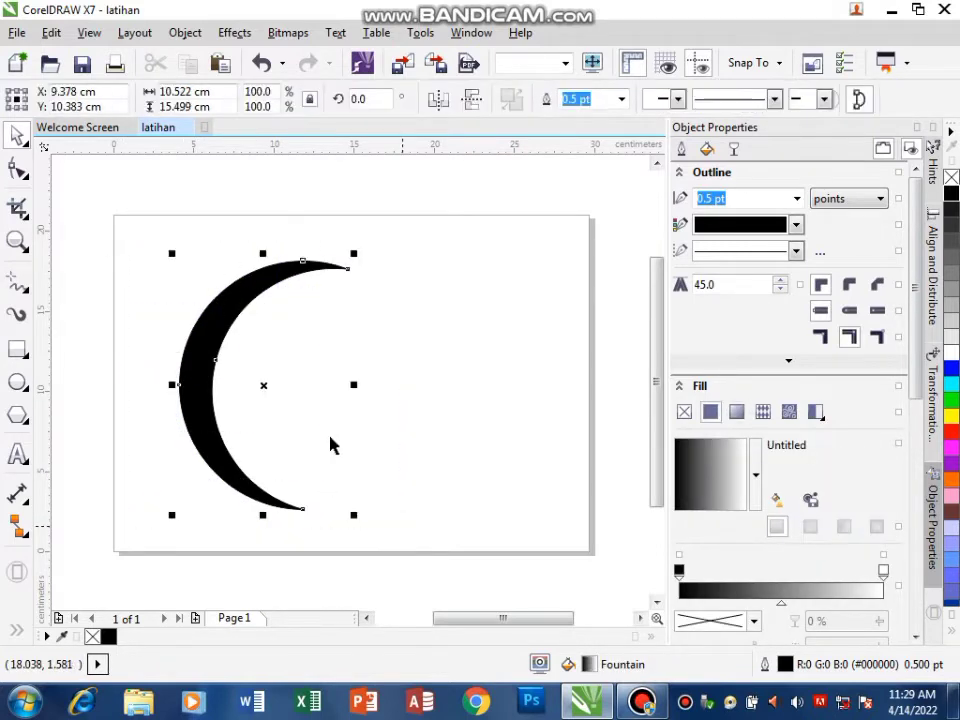
Move the crescent's center of rotation to its lower pointed tip.
left_click(261, 388)
left_click_drag(261, 388, 304, 509)
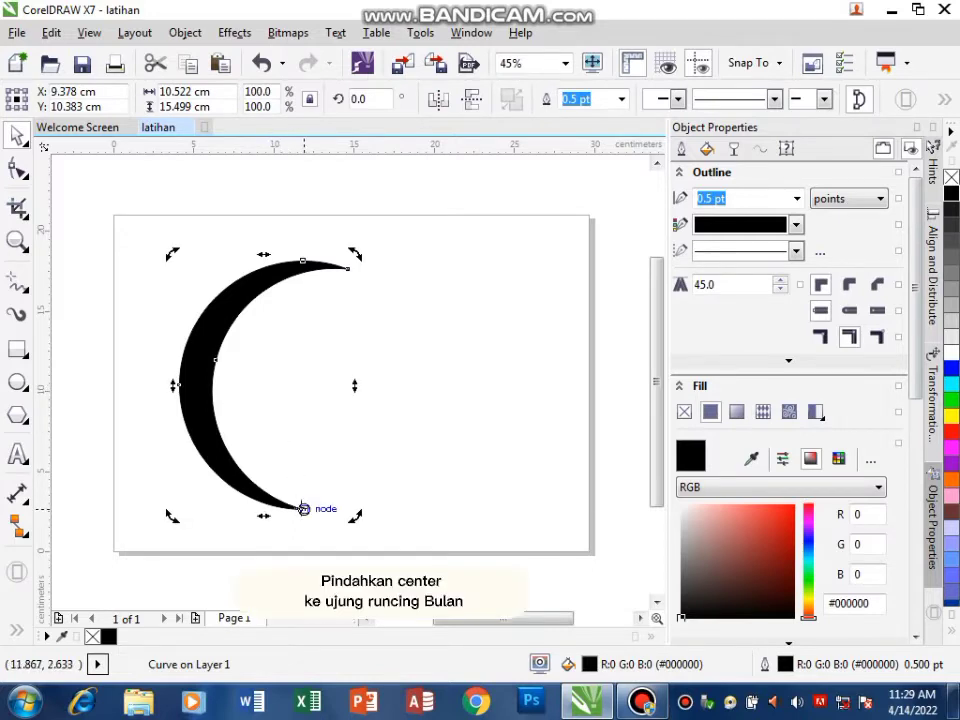
left_click(264, 316)
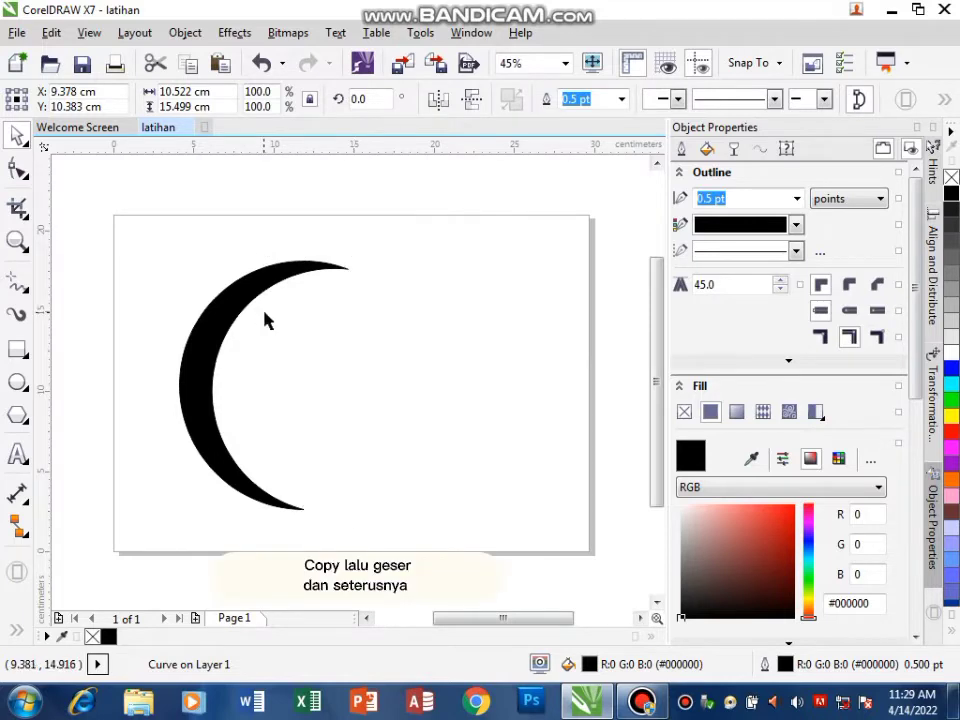
Add three copies of the crescent around its lower tip, each rotated 30° further clockwise, at 330°, 300° and 270°.
left_click_drag(357, 255, 409, 288)
left_click_drag(432, 329, 437, 340)
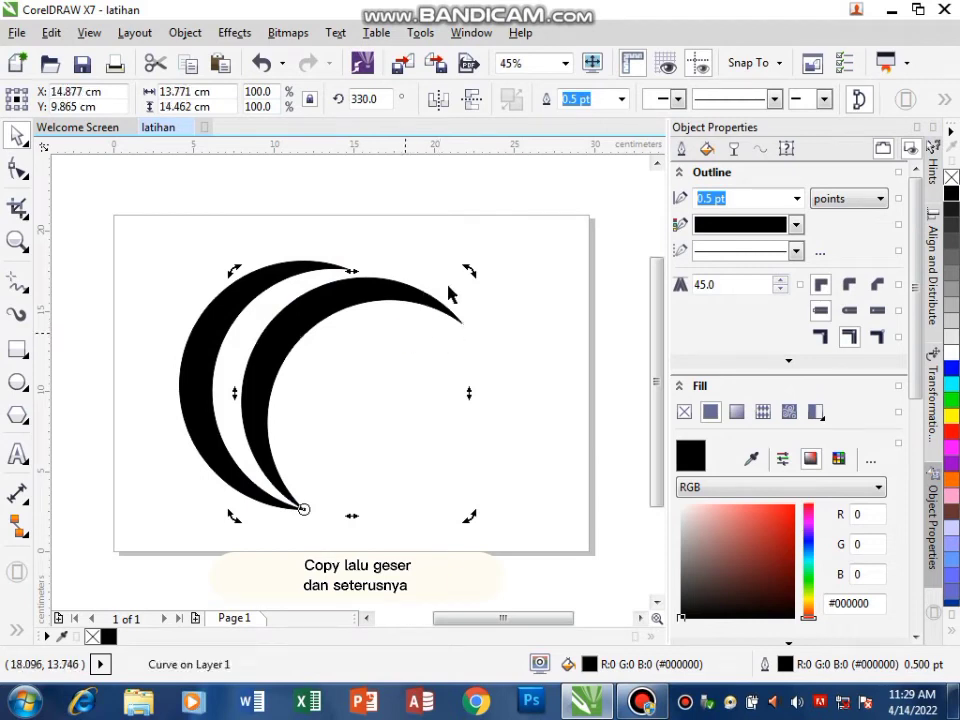
left_click_drag(468, 270, 538, 376)
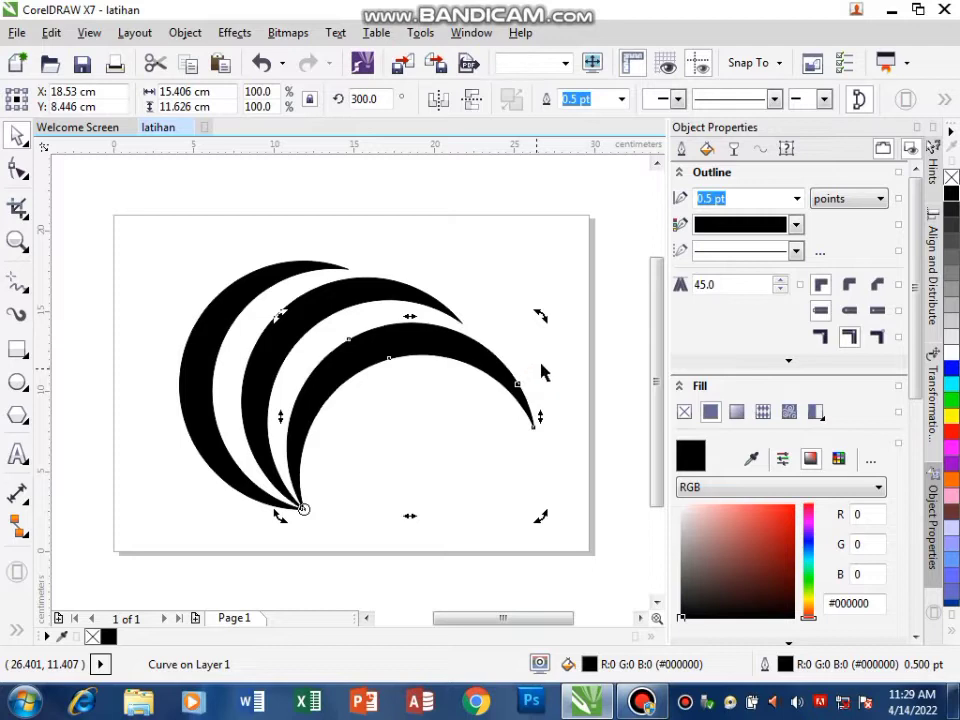
left_click_drag(543, 321, 590, 435)
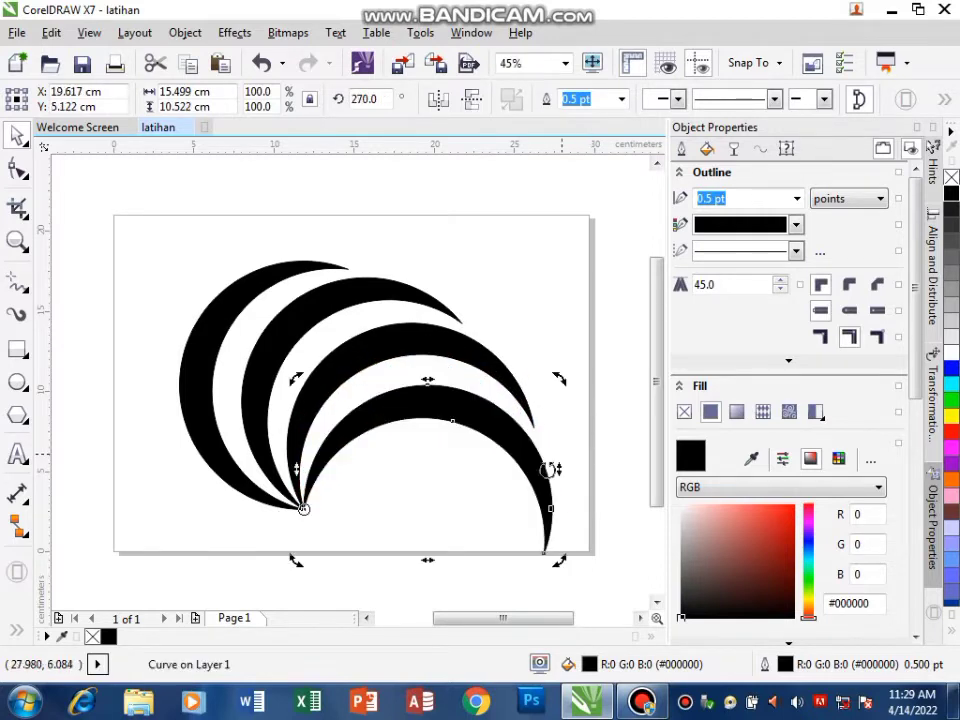
Complete the pinwheel with eight more crescent copies around the same tip in 30° clockwise steps, from 240° to 30°.
scroll(520, 550, "down", 2)
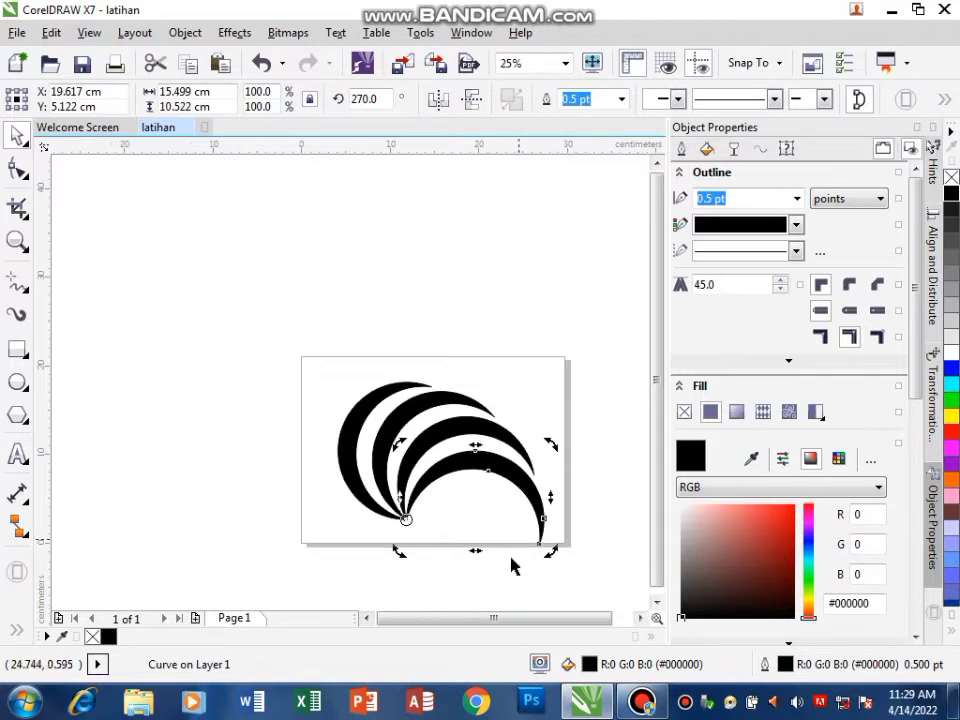
left_click(656, 601)
left_click(656, 601)
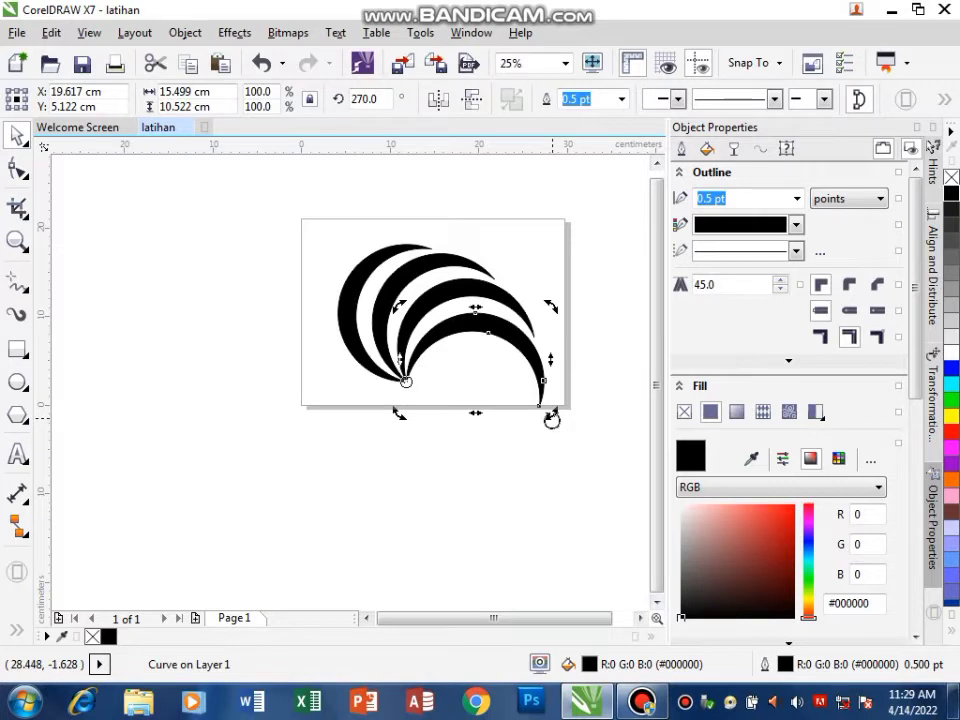
left_click_drag(552, 418, 523, 478)
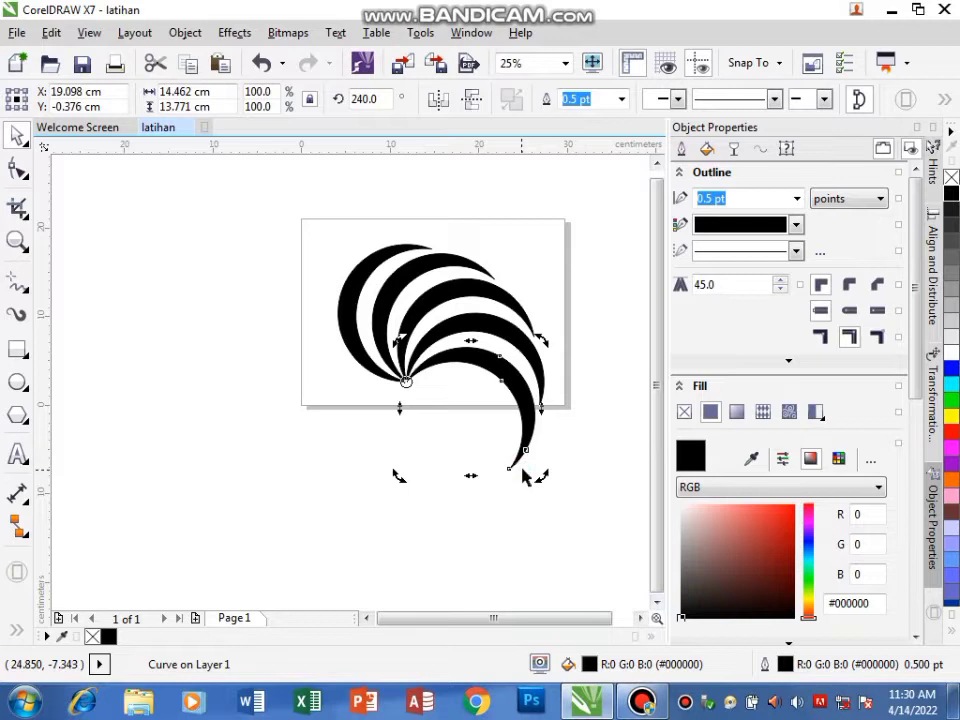
left_click_drag(541, 477, 491, 514)
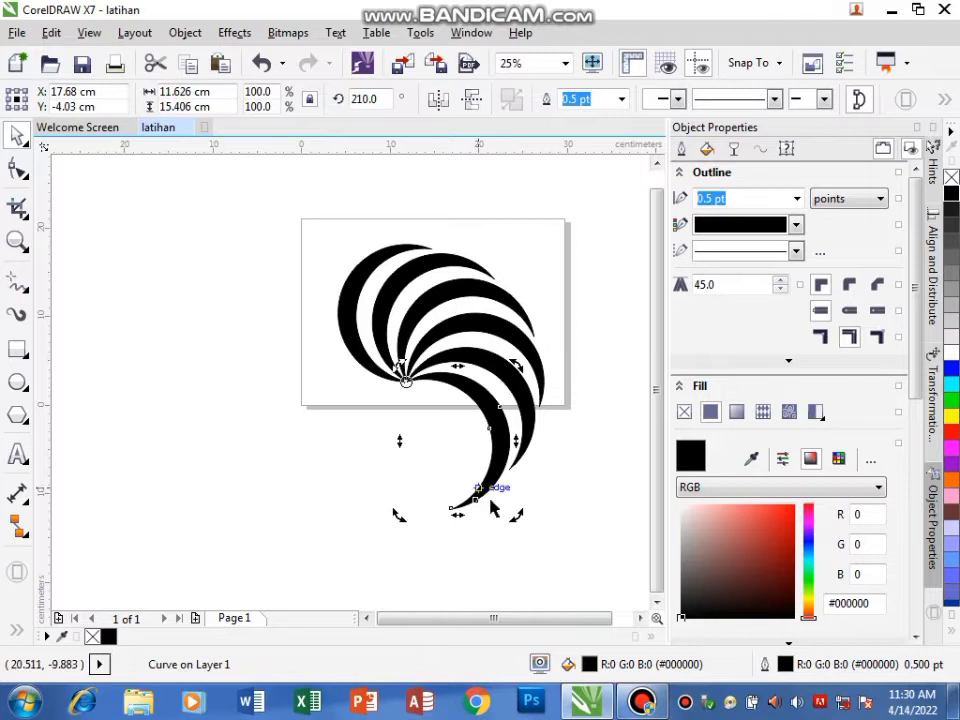
left_click_drag(514, 515, 446, 554)
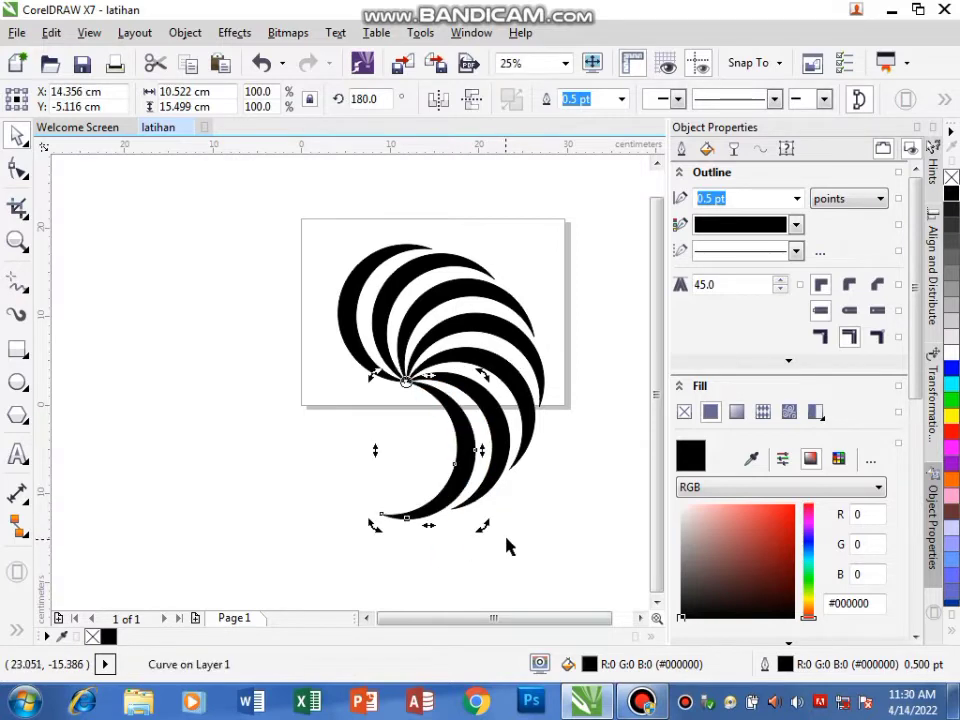
left_click_drag(482, 527, 405, 561)
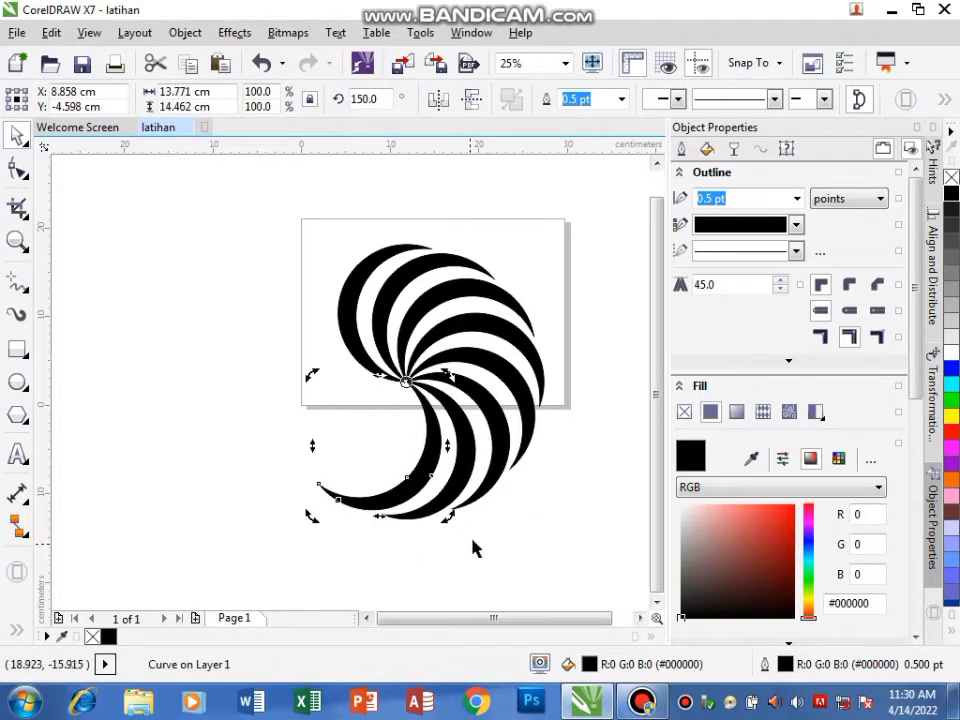
left_click_drag(451, 518, 380, 556)
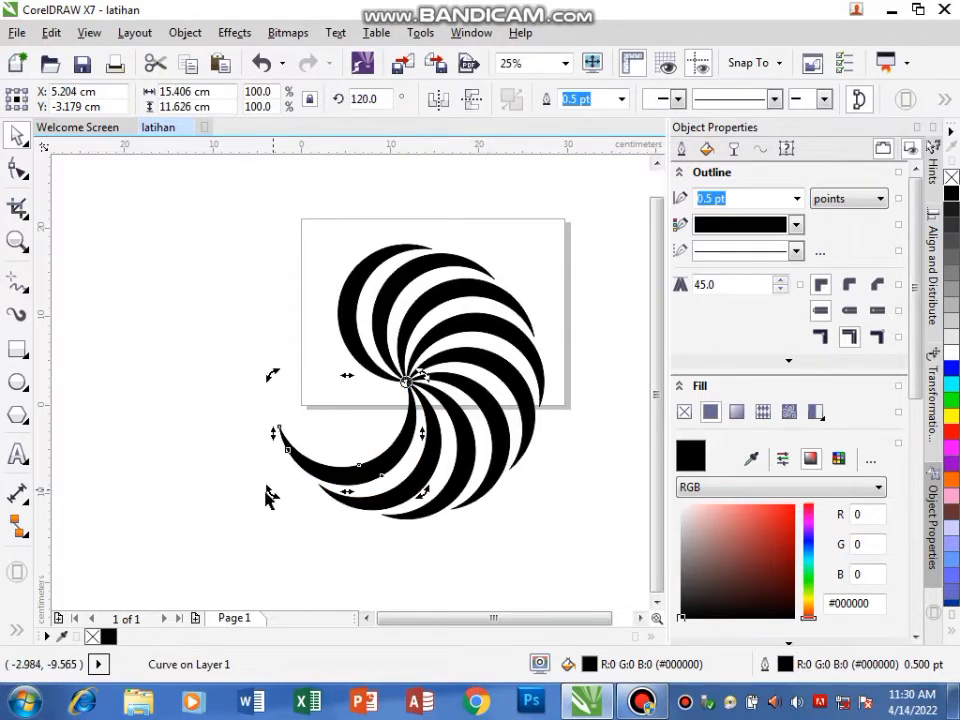
left_click_drag(269, 492, 229, 431)
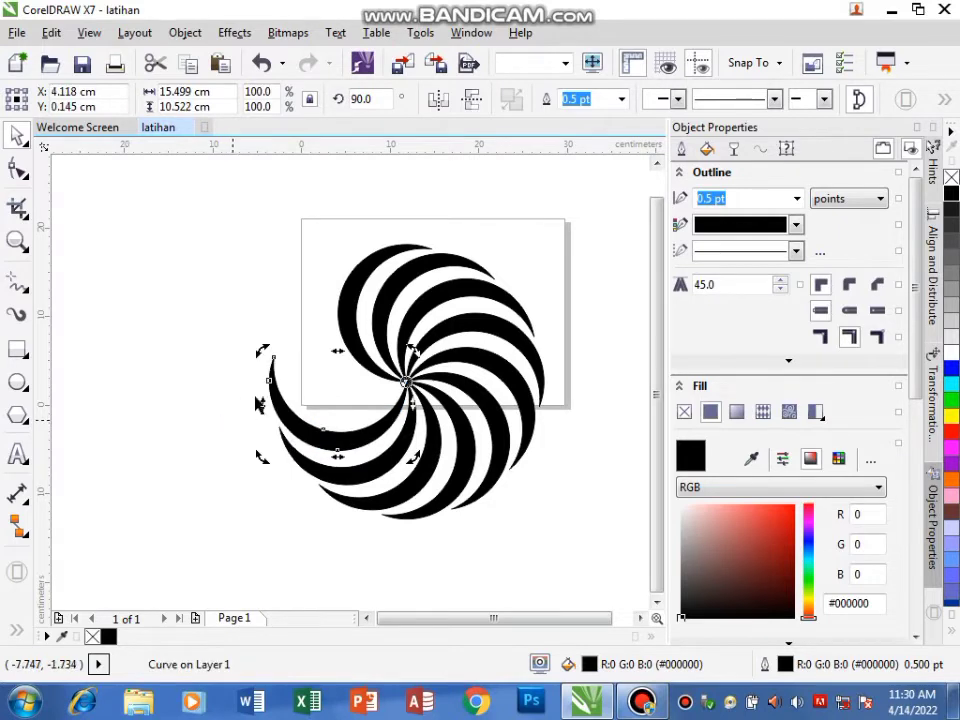
left_click_drag(261, 354, 280, 283)
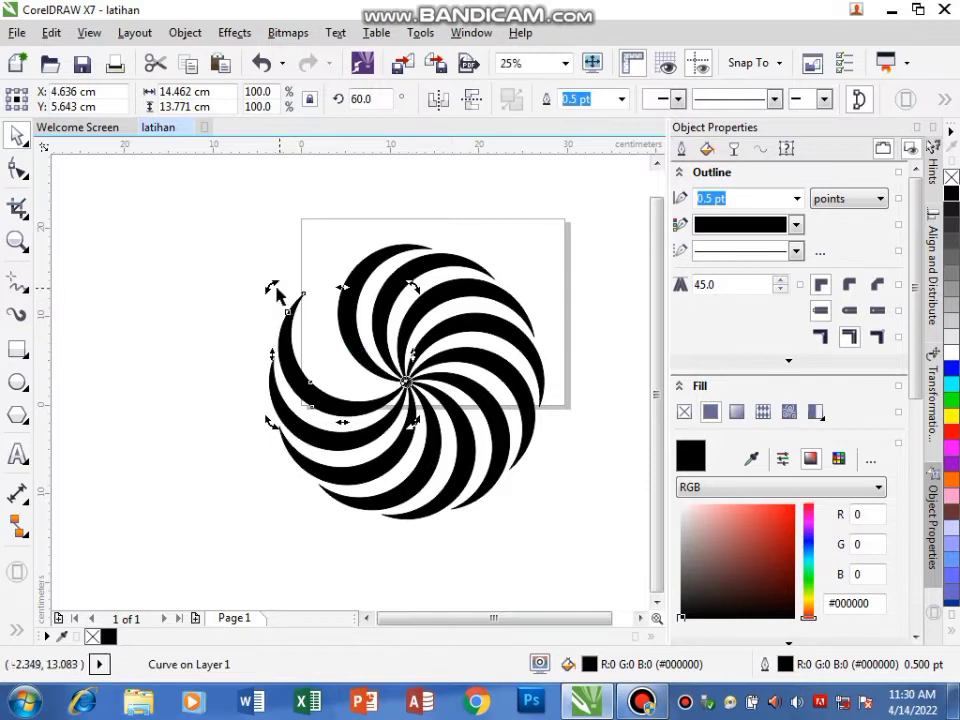
left_click_drag(271, 288, 326, 221)
Scale all twelve crescents together to about 19 cm wide and move the pinwheel fully onto the page.
scroll(420, 299, "down", 2)
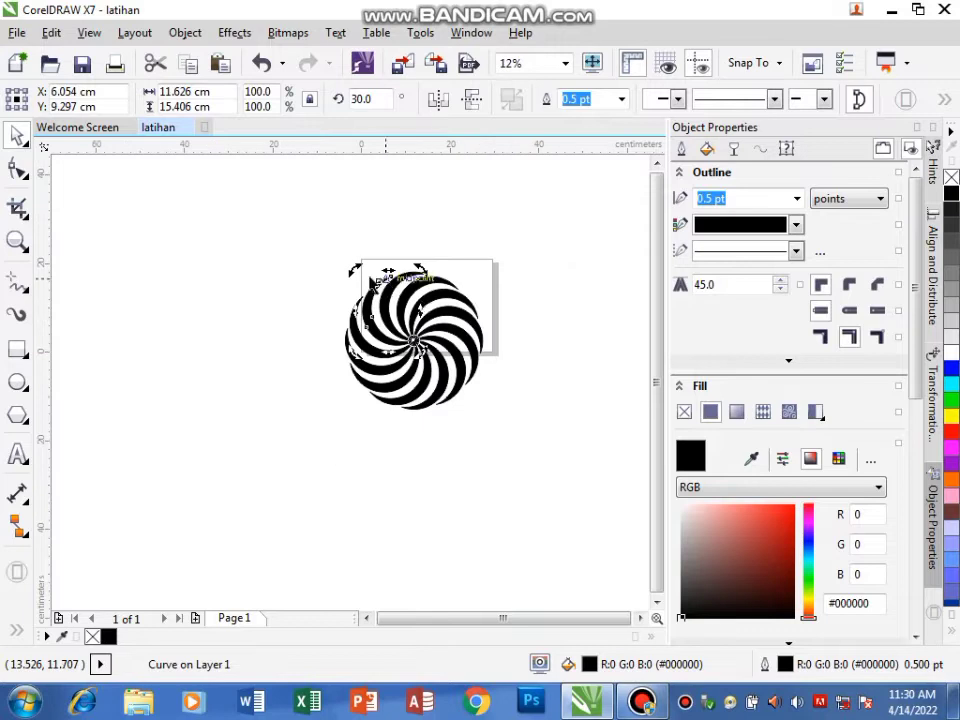
left_click(339, 272)
left_click_drag(297, 244, 531, 441)
left_click_drag(484, 411, 431, 358)
scroll(400, 345, "up", 2)
left_click_drag(362, 276, 452, 260)
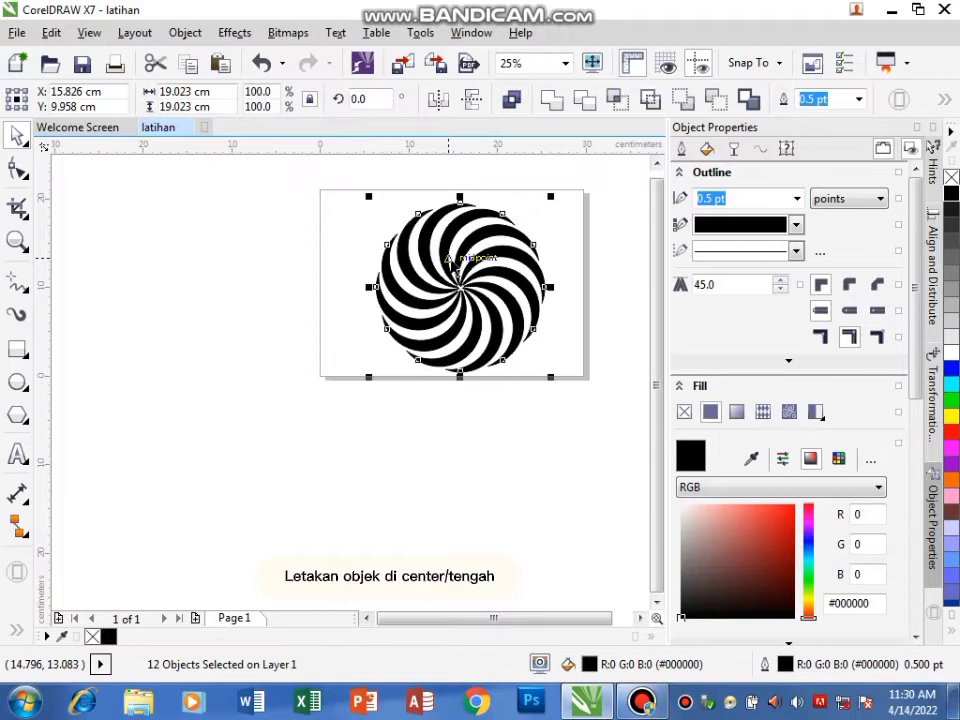
left_click_drag(475, 265, 481, 261)
Undo the centering of the individual crescents on the page and select all twelve again.
key("ctrl+z")
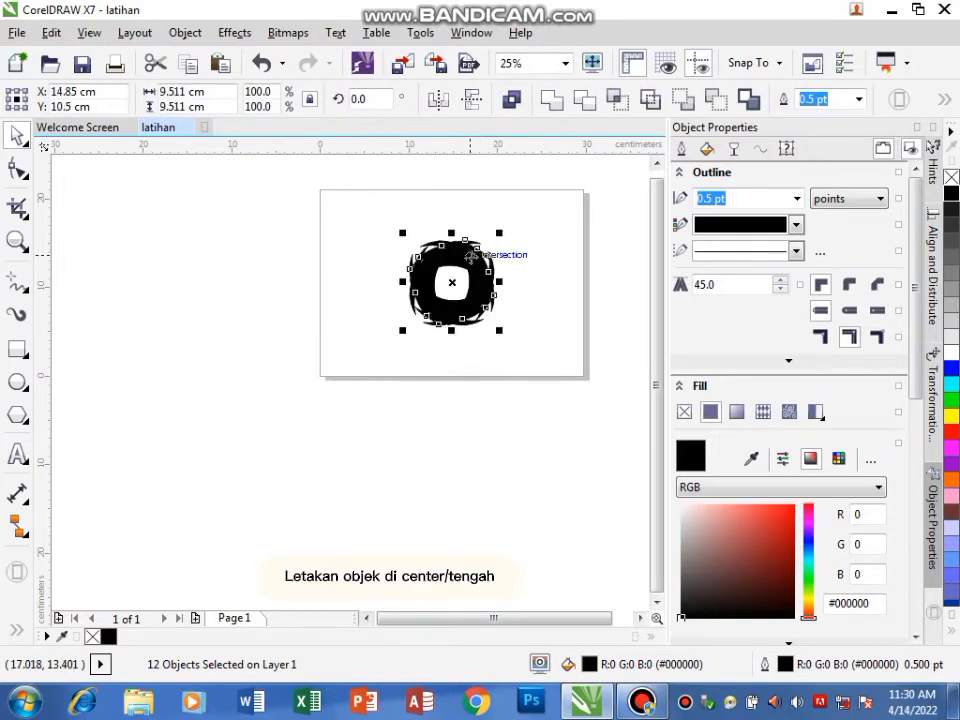
left_click(261, 64)
left_click_drag(334, 180, 584, 395)
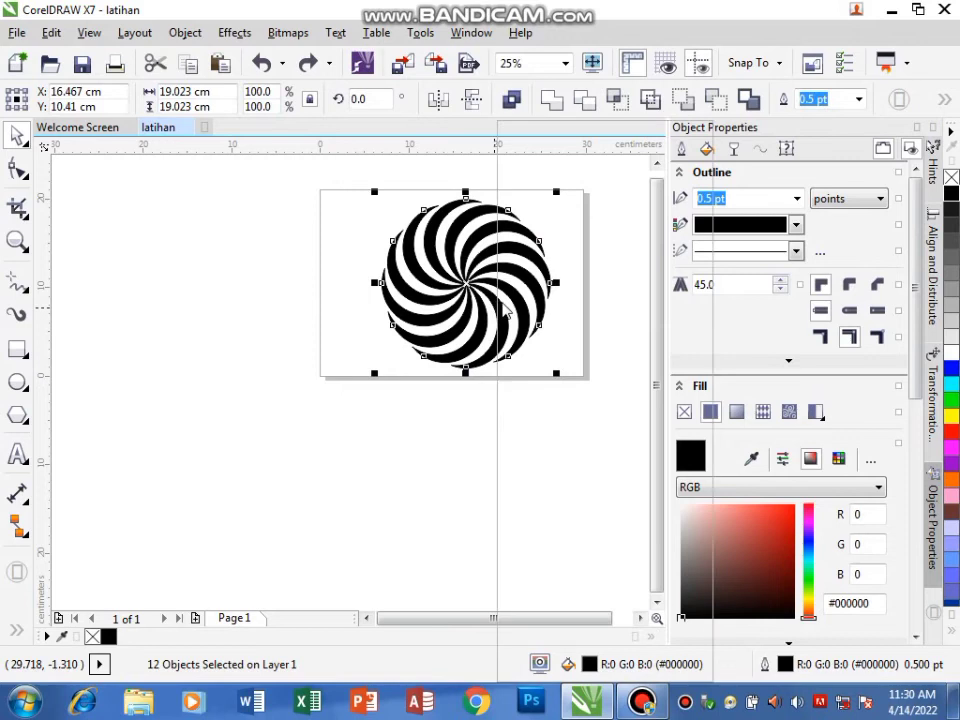
Group the twelve crescents, scale the group to about 17.9 cm wide and centre it on the page.
right_click(499, 290)
left_click(555, 256)
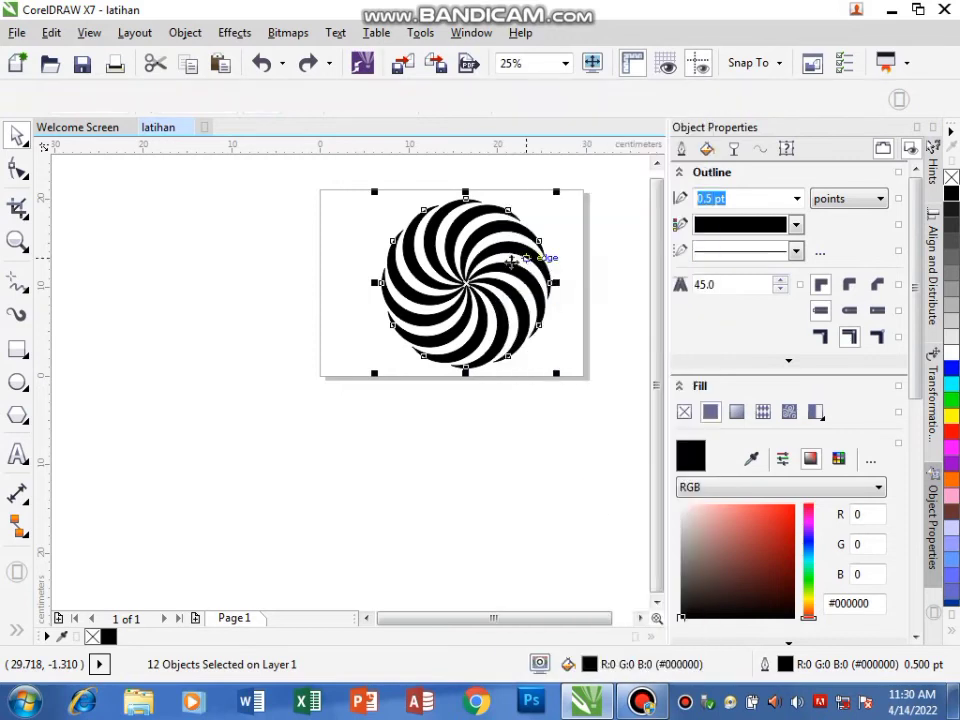
left_click_drag(553, 191, 541, 202)
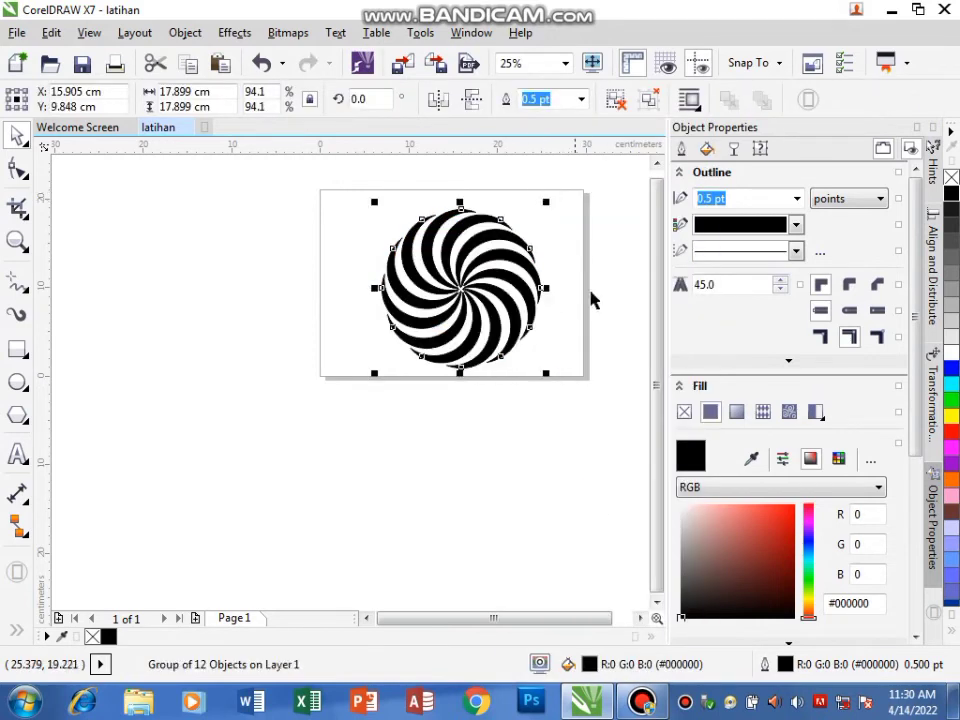
left_click(300, 332)
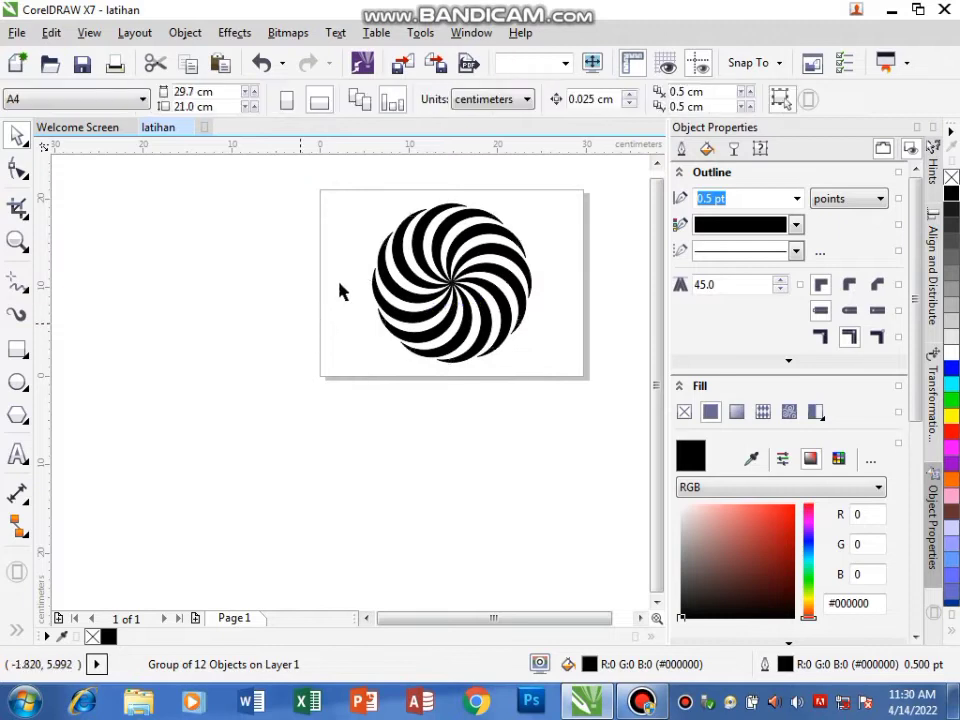
Add a page-sized background rectangle behind the pinwheel and fill it with pink #CC6699.
double_click(17, 348)
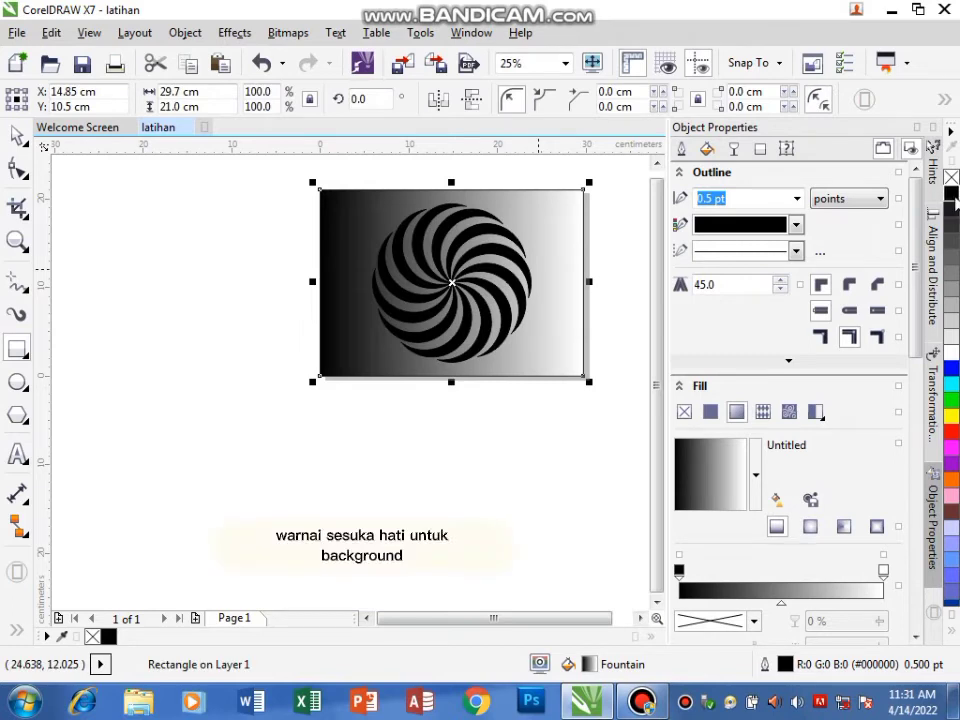
left_click(952, 196)
left_click(952, 212)
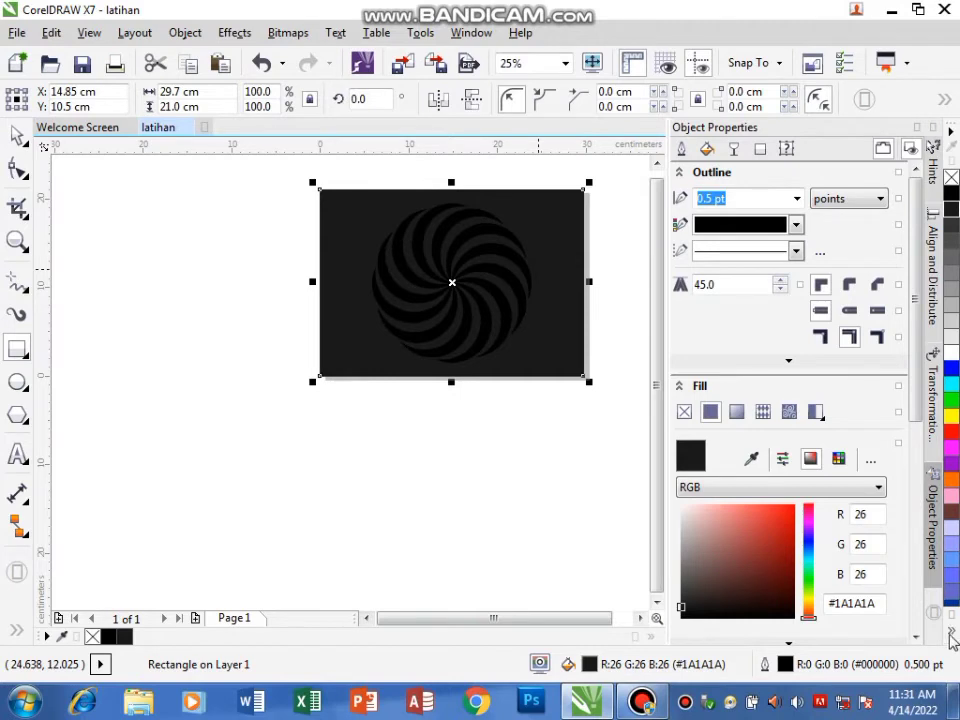
left_click(952, 634)
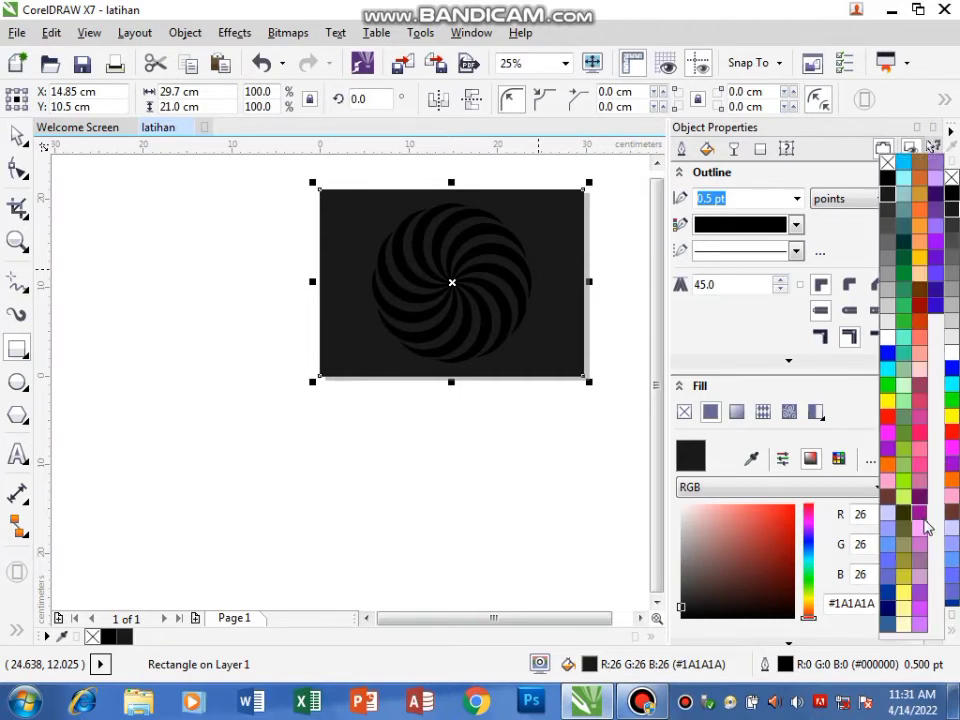
left_click(923, 519)
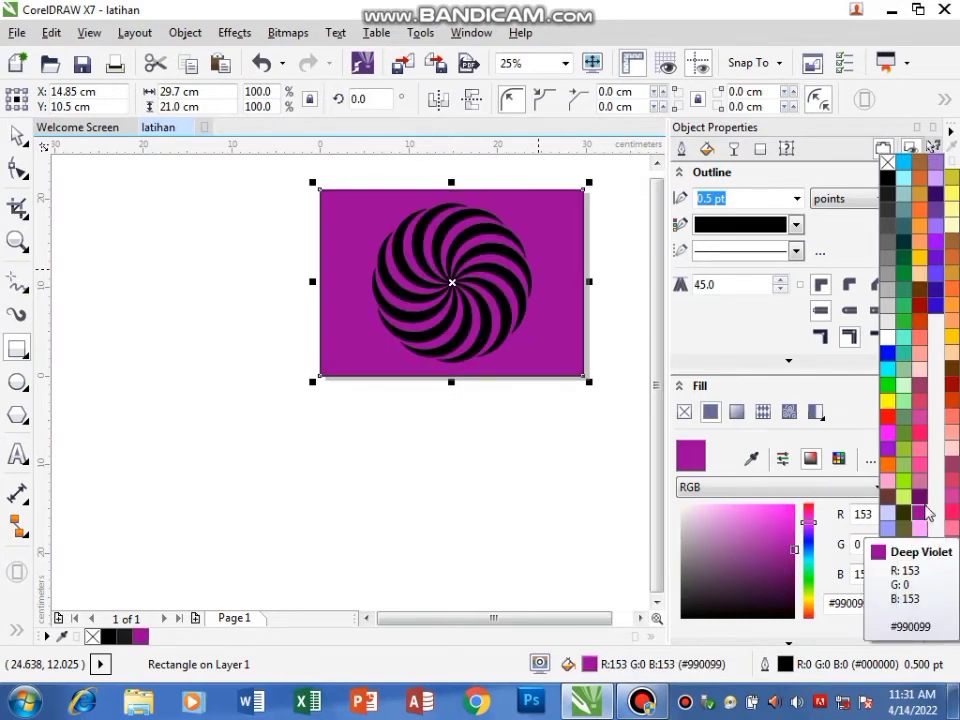
left_click(918, 488)
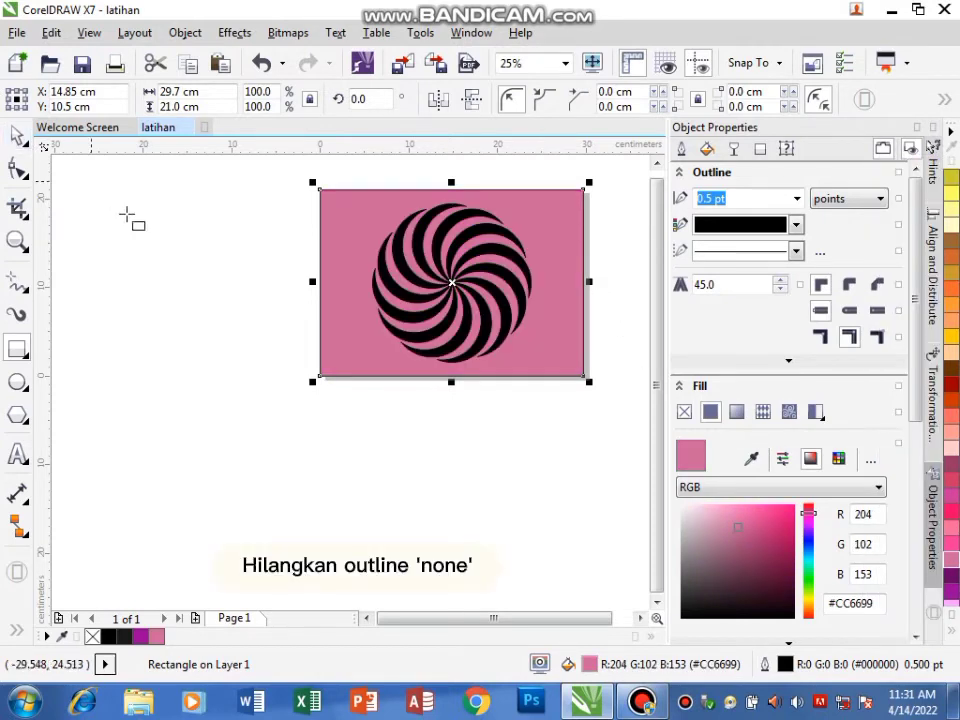
Set the outline width to None with no object selected.
left_click(103, 189)
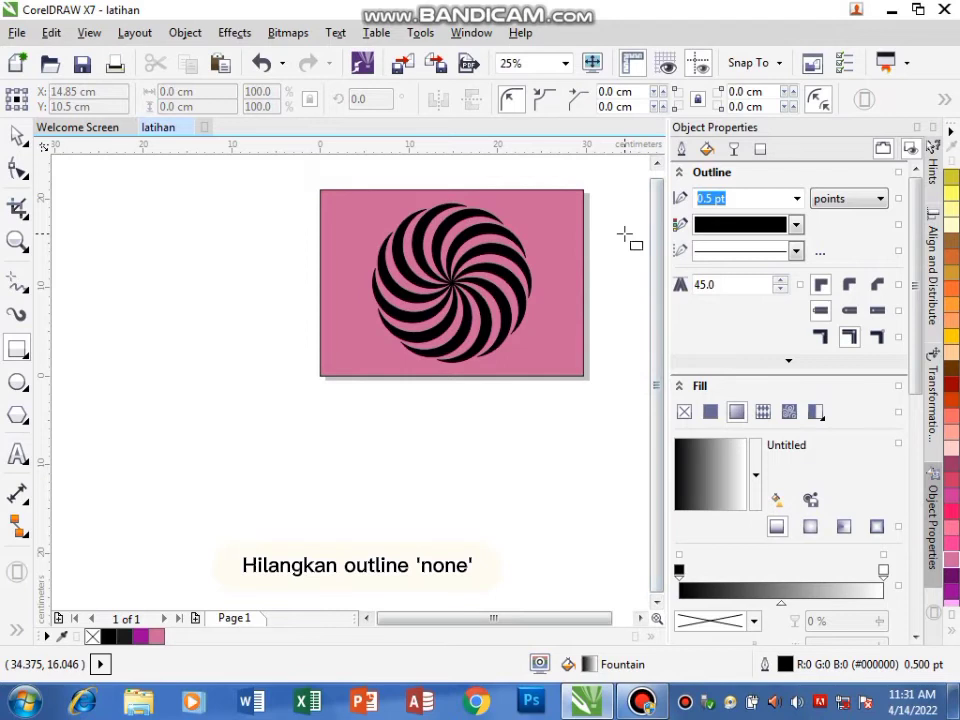
scroll(624, 234, "up", 1)
scroll(600, 231, "down", 1)
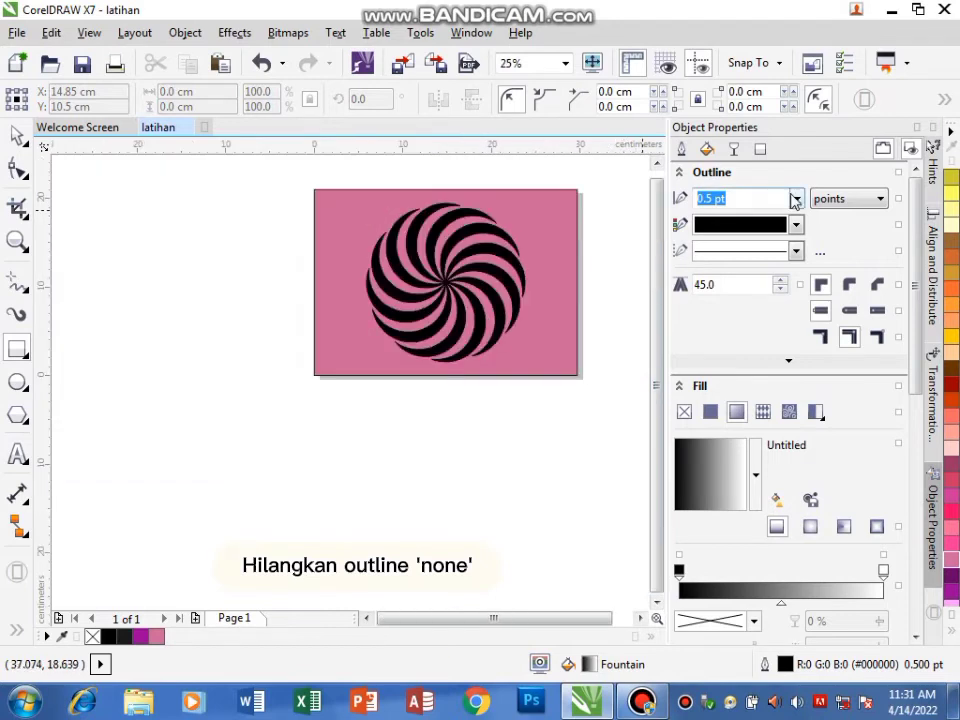
left_click(795, 199)
left_click(784, 220)
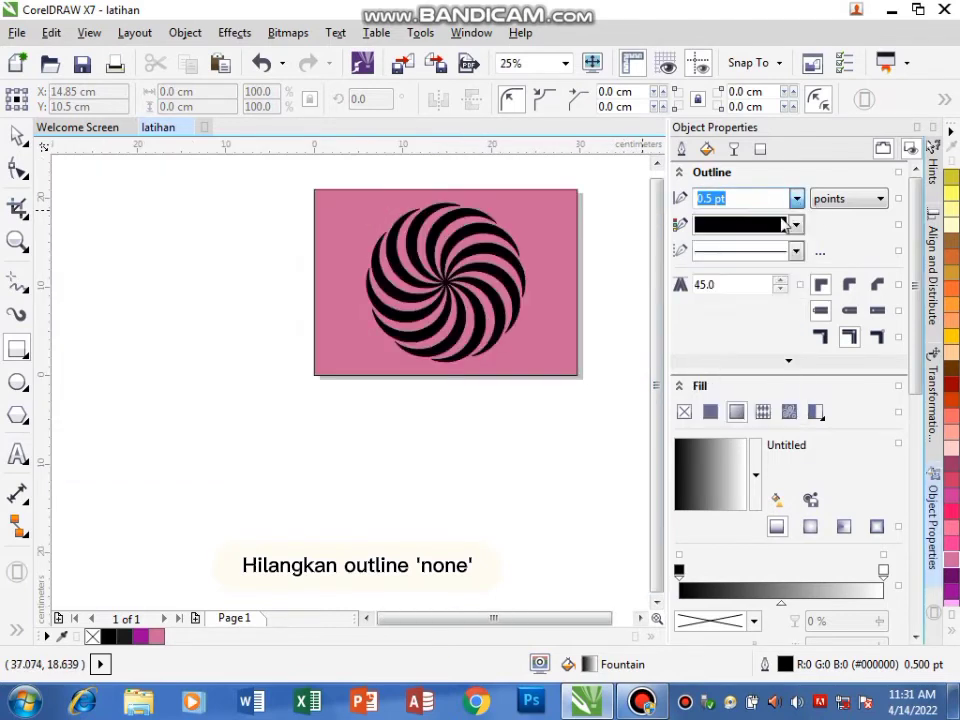
left_click(438, 458)
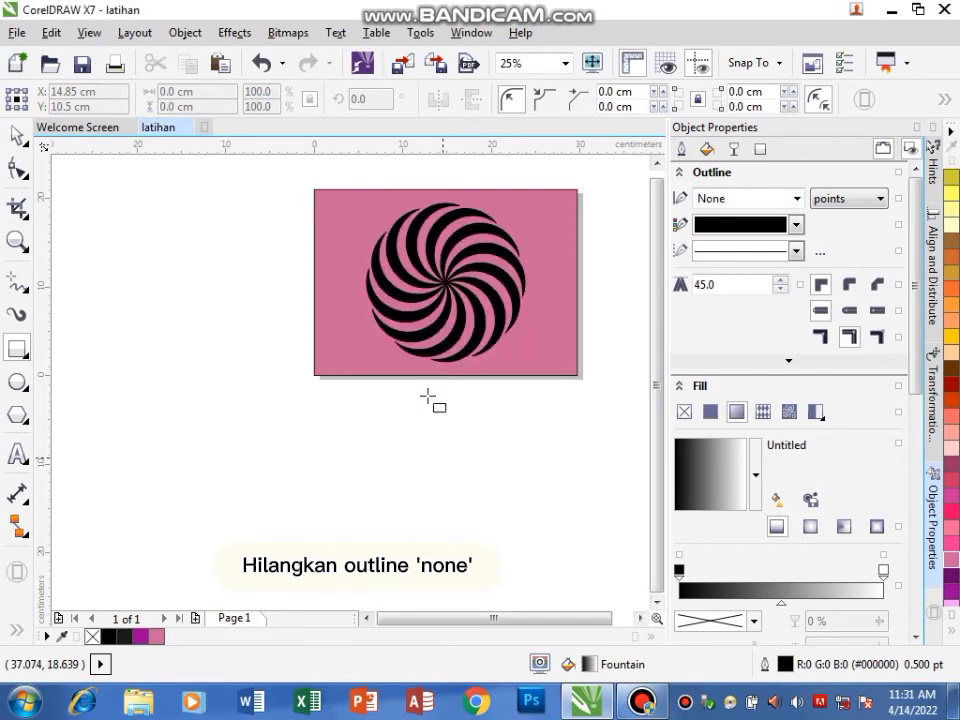
Set the outline width of the pink background rectangle to None.
left_click(17, 134)
left_click(400, 228)
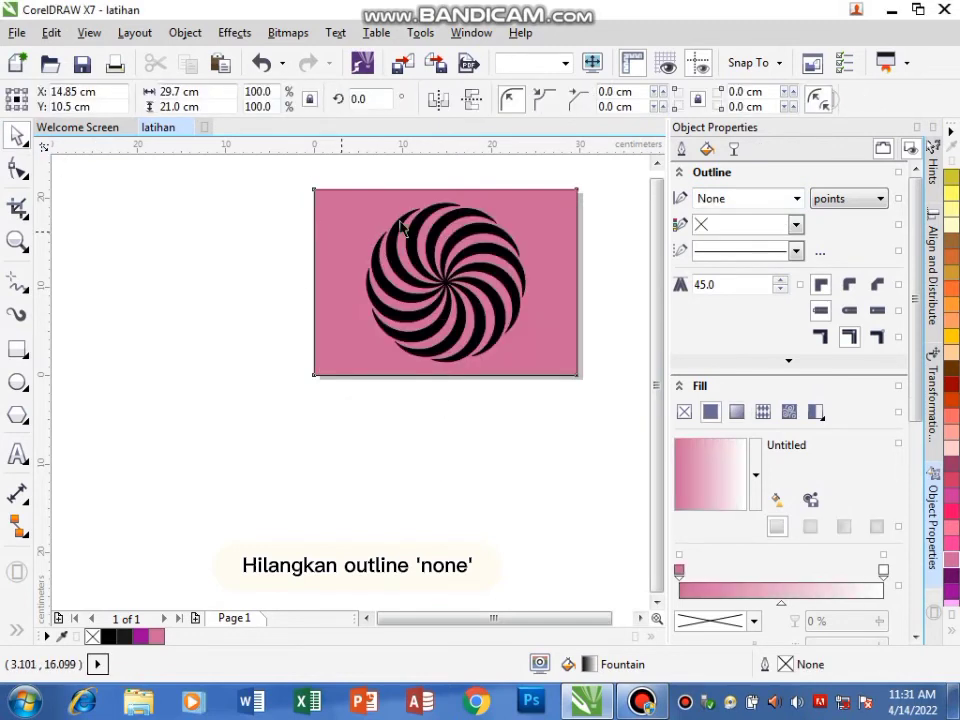
left_click(797, 198)
left_click(710, 216)
left_click(621, 251)
Set the outline width of the grouped pinwheel to None and deselect it.
left_click(479, 285)
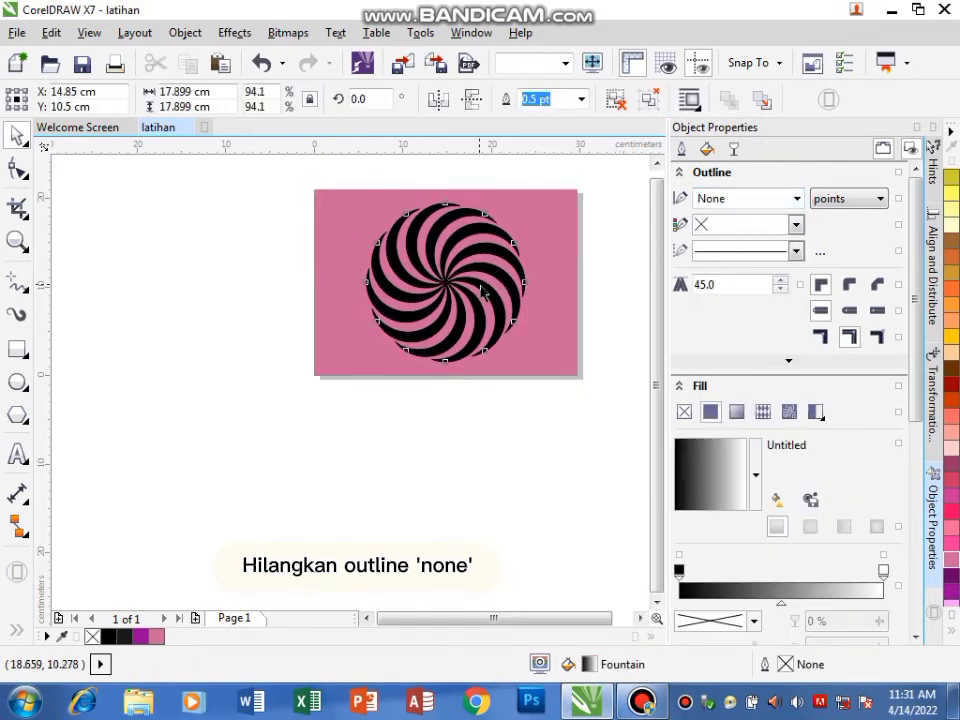
left_click(797, 199)
left_click(722, 215)
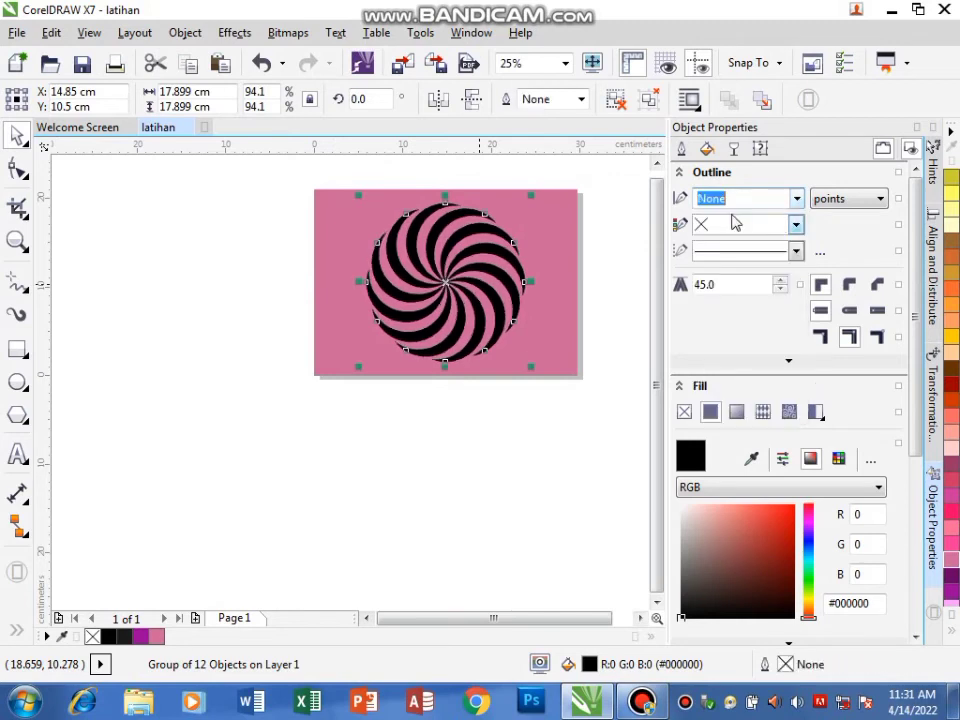
left_click(79, 191)
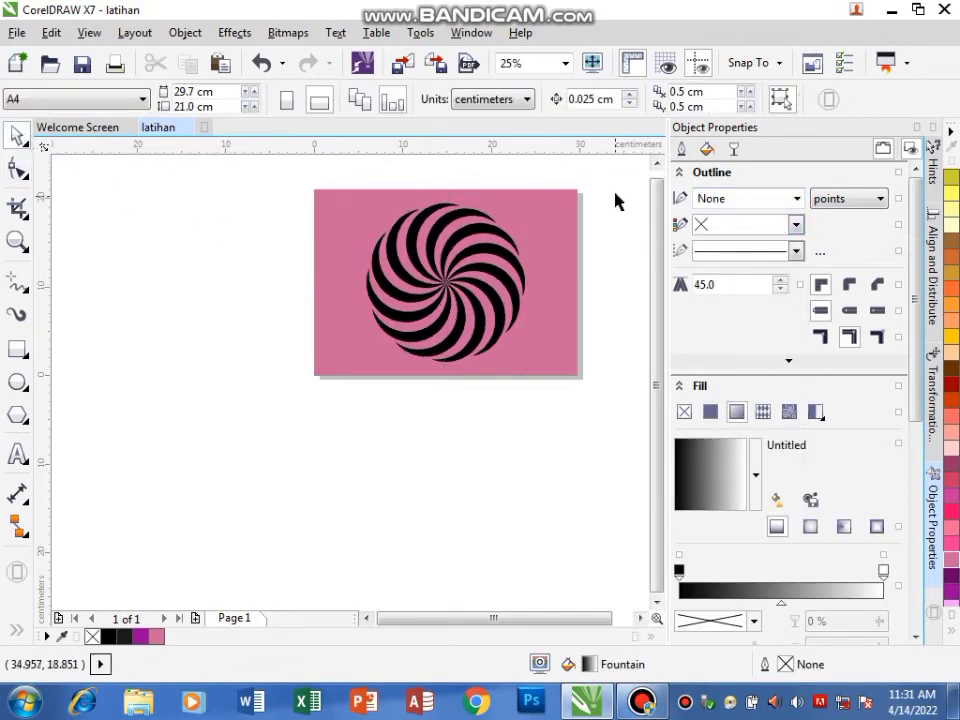
Examine the finished pinwheel and its pink background at 50% zoom.
scroll(616, 201, "up", 1)
left_click_drag(495, 626, 476, 639)
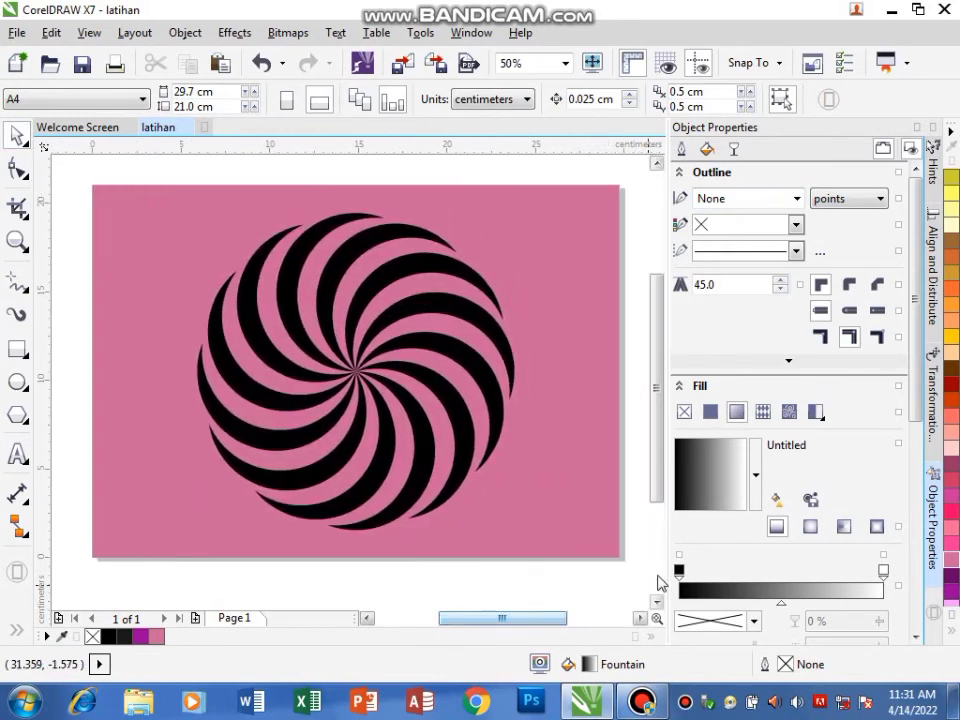
scroll(576, 505, "down", 1)
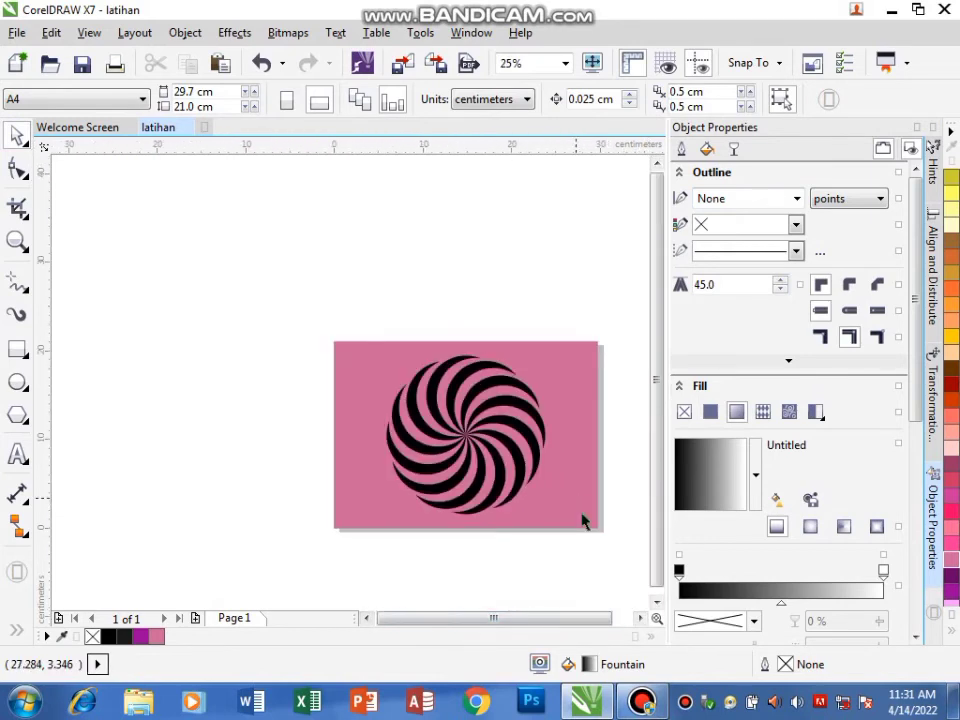
left_click(641, 618)
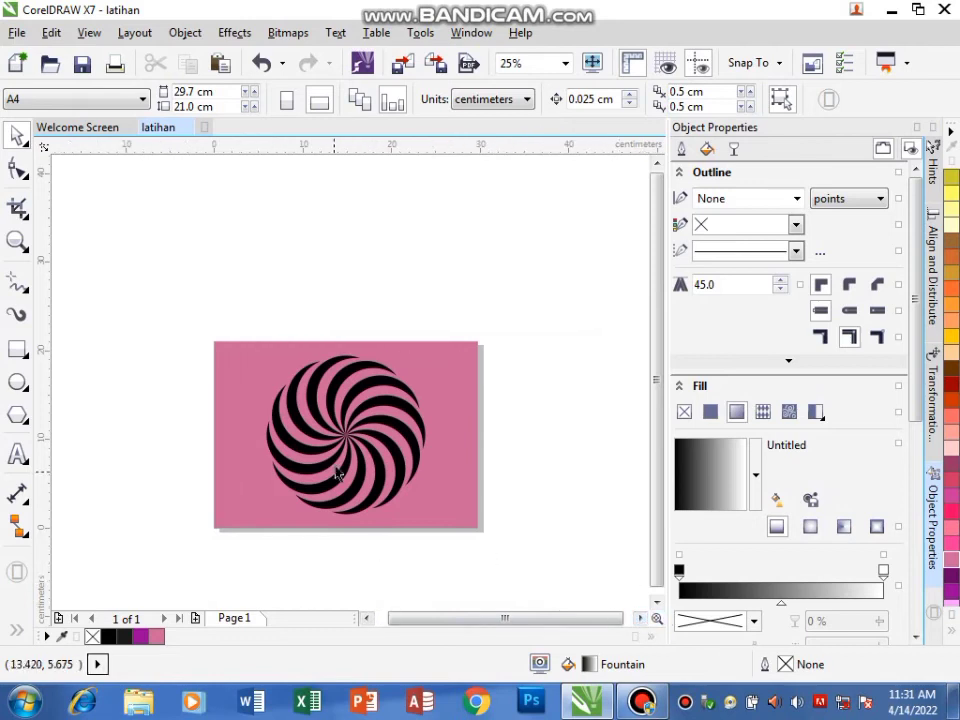
scroll(340, 445, "up", 1)
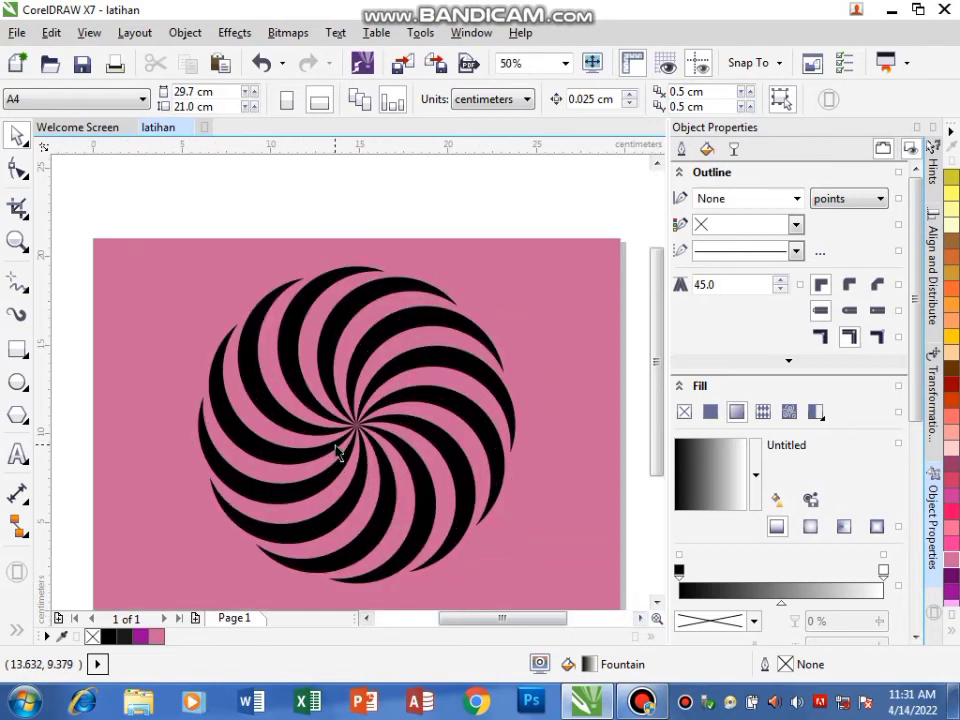
left_click(657, 603)
left_click(657, 603)
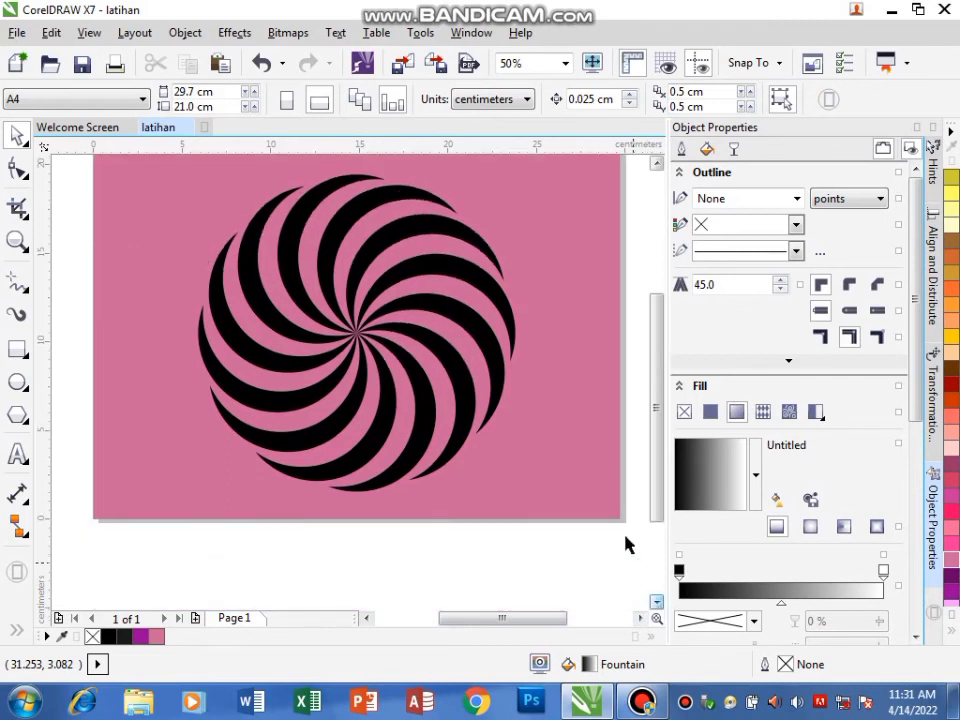
Save the drawing as latihan in CDR format in the Documents library and close the program.
left_click(15, 34)
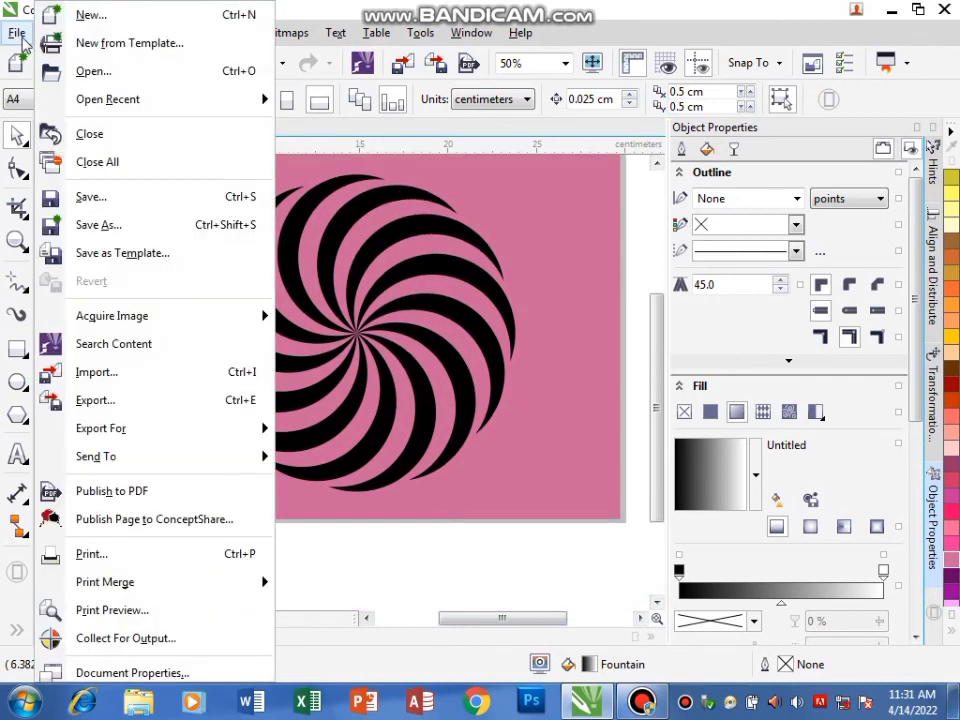
left_click(90, 197)
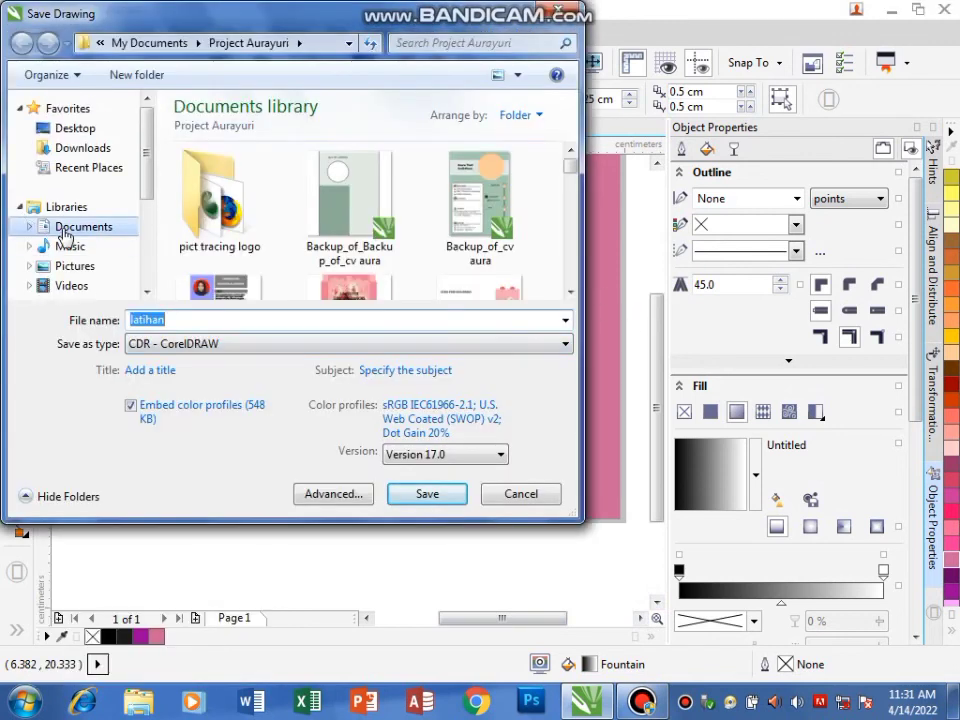
left_click(62, 230)
double_click(224, 320)
left_click(427, 496)
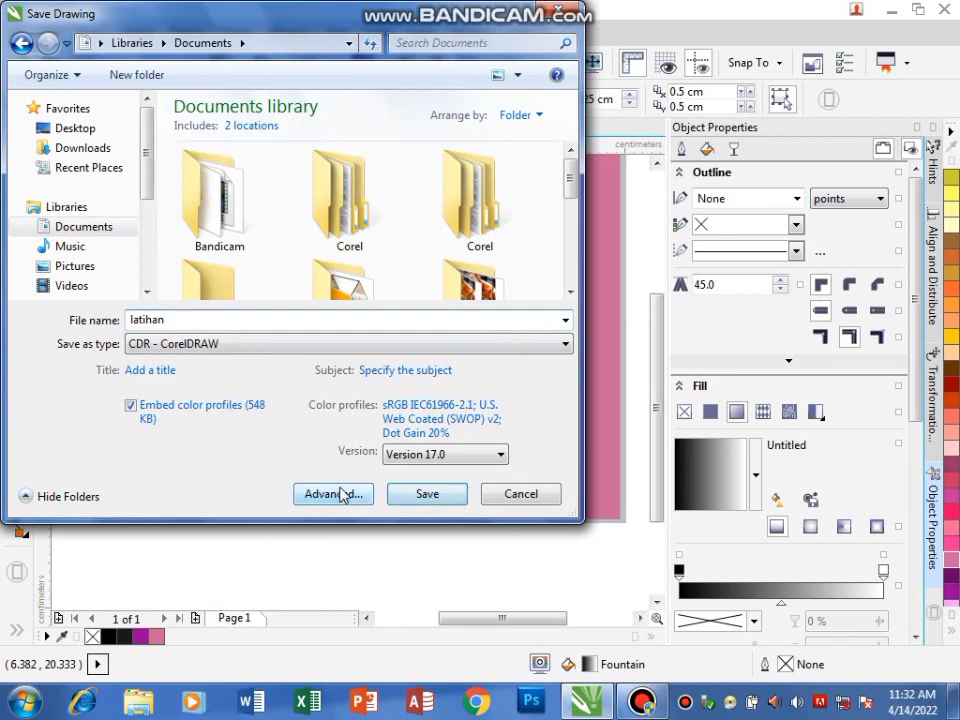
left_click(427, 497)
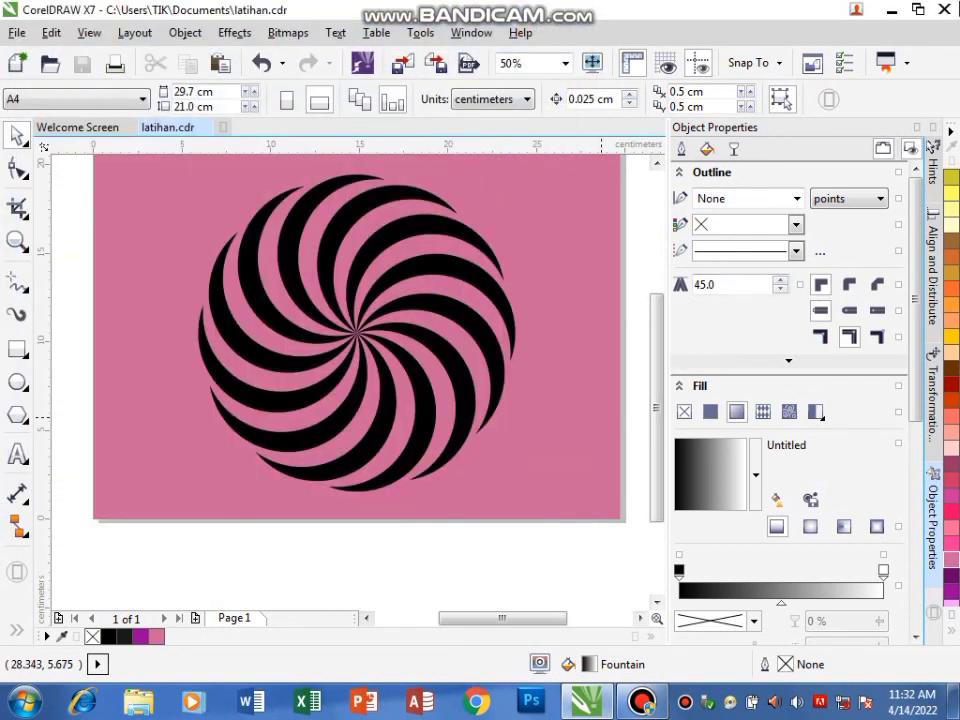
left_click(944, 9)
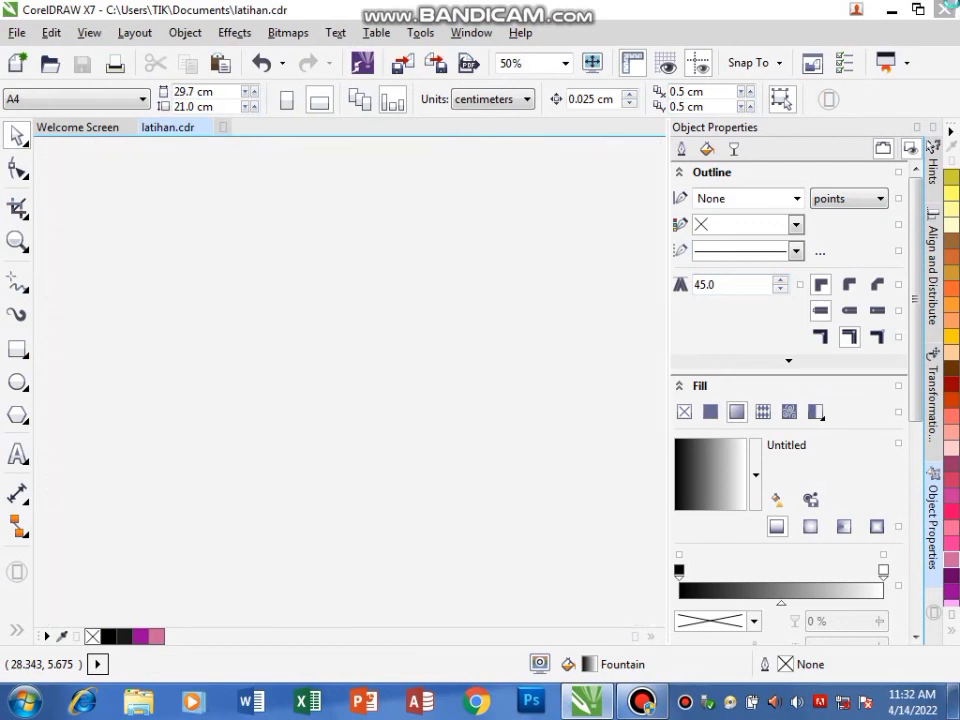